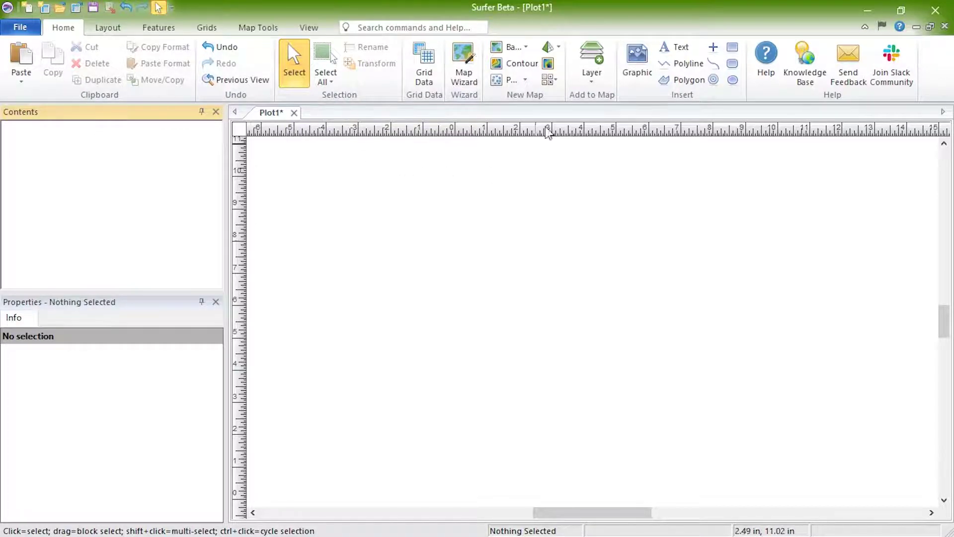
Step: Open the Base map dropdown in the Home tab's New Map group
{"action": "left_click", "coordinate": [528, 46]}
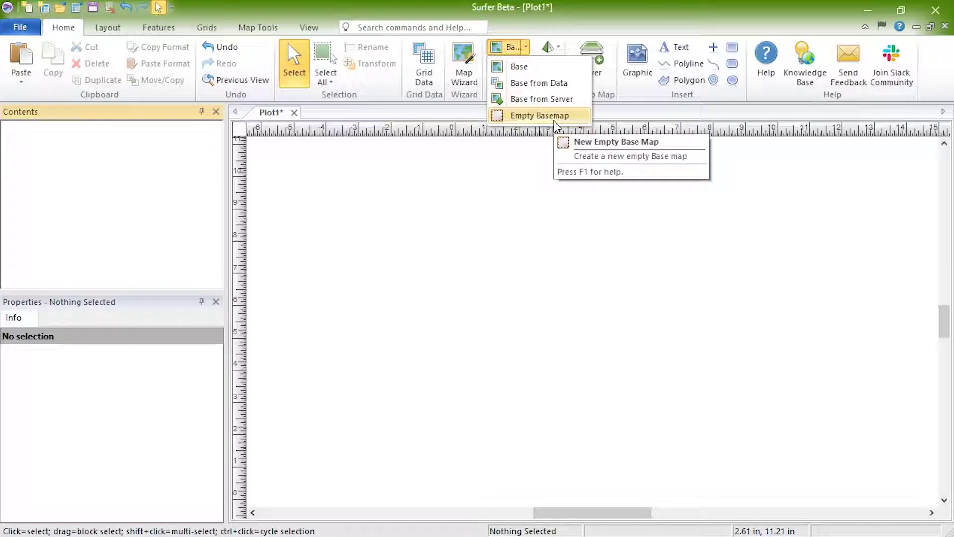
Step: Add NH2010.gsb and NH_3DEPElevation_Hillshade.tif as base maps, accepting default TIFF import options
{"action": "left_click", "coordinate": [547, 68]}
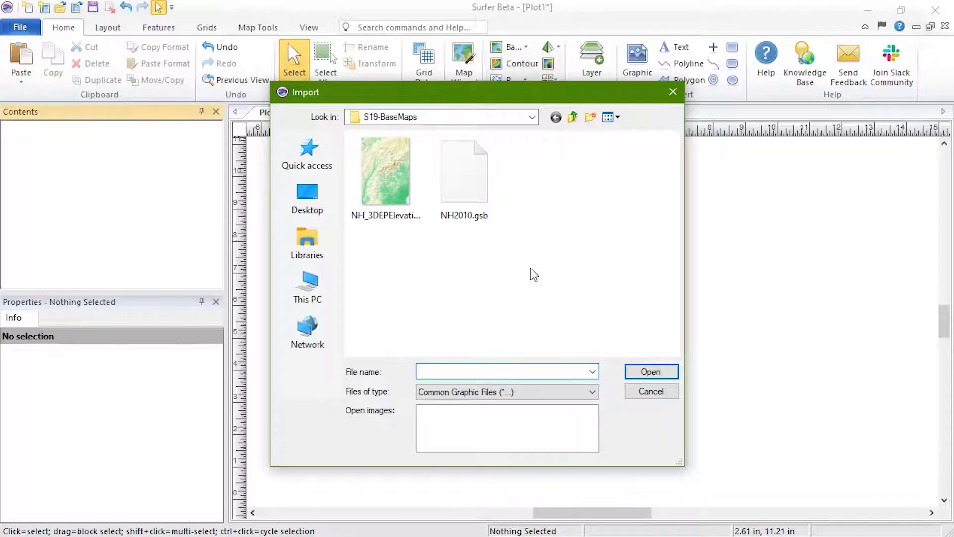
{"action": "left_click", "coordinate": [478, 188]}
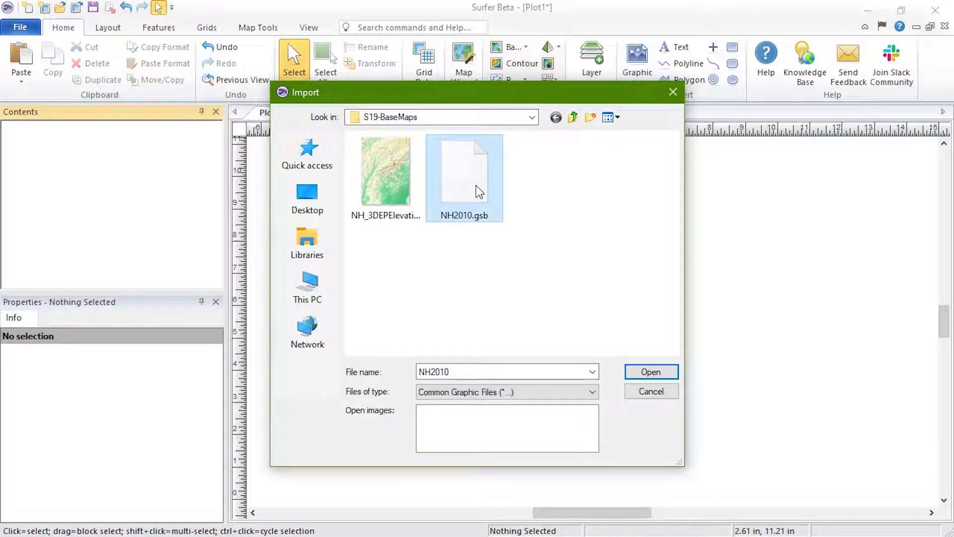
{"action": "left_click", "coordinate": [389, 183], "text": "ctrl"}
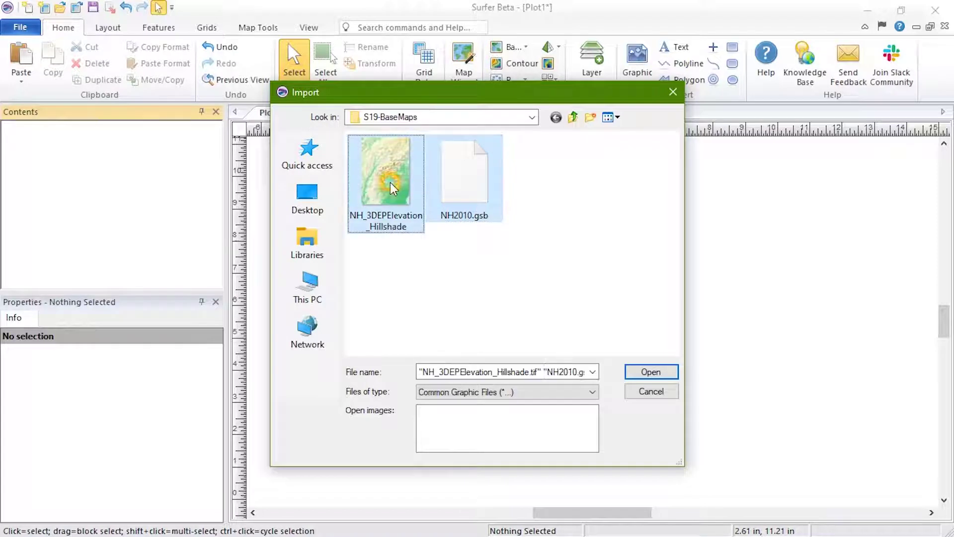
{"action": "left_click", "coordinate": [672, 378]}
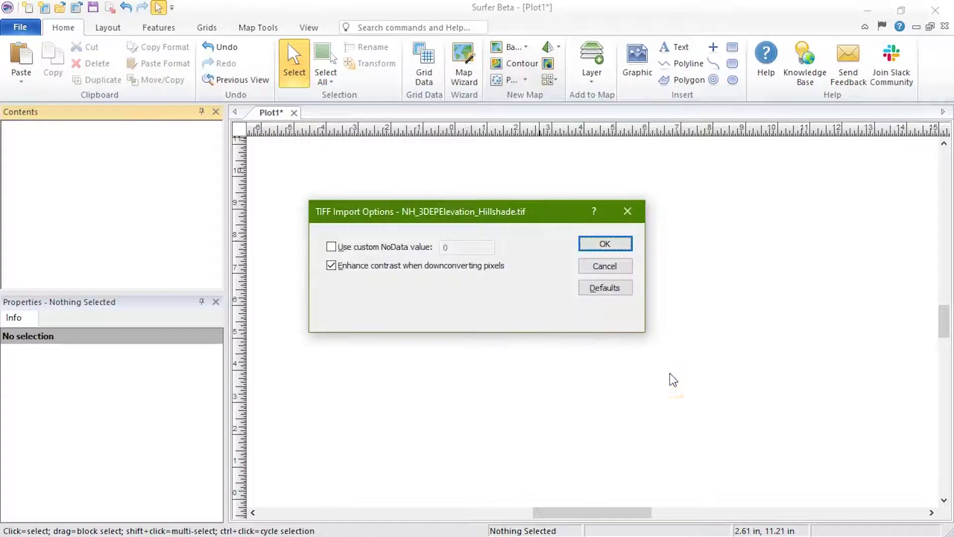
{"action": "left_click", "coordinate": [622, 243]}
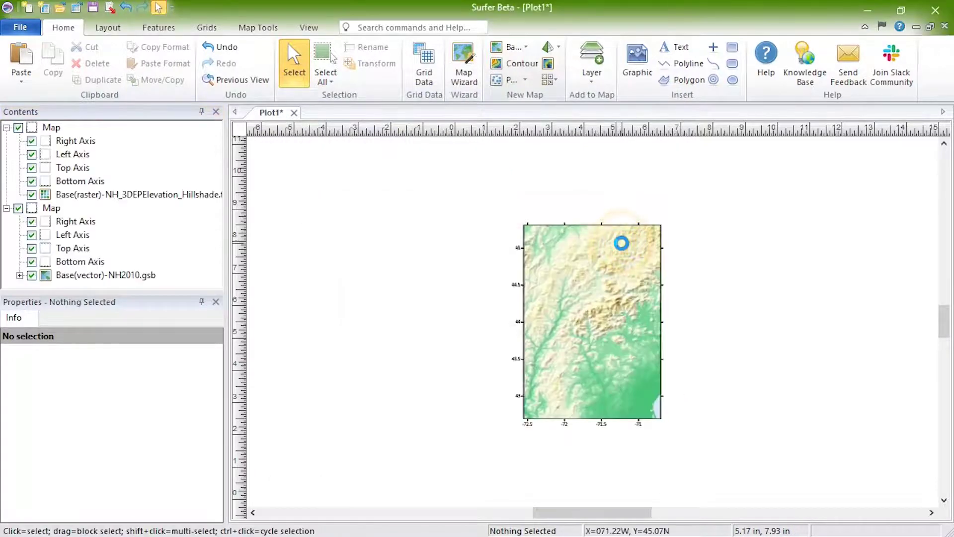
Step: Move the hillshade map beside the outline map and zoom to fit both
{"action": "left_click_drag", "start_coordinate": [620, 270], "coordinate": [463, 267]}
{"action": "key", "text": "ctrl+a"}
{"action": "key", "text": "ctrl+l"}
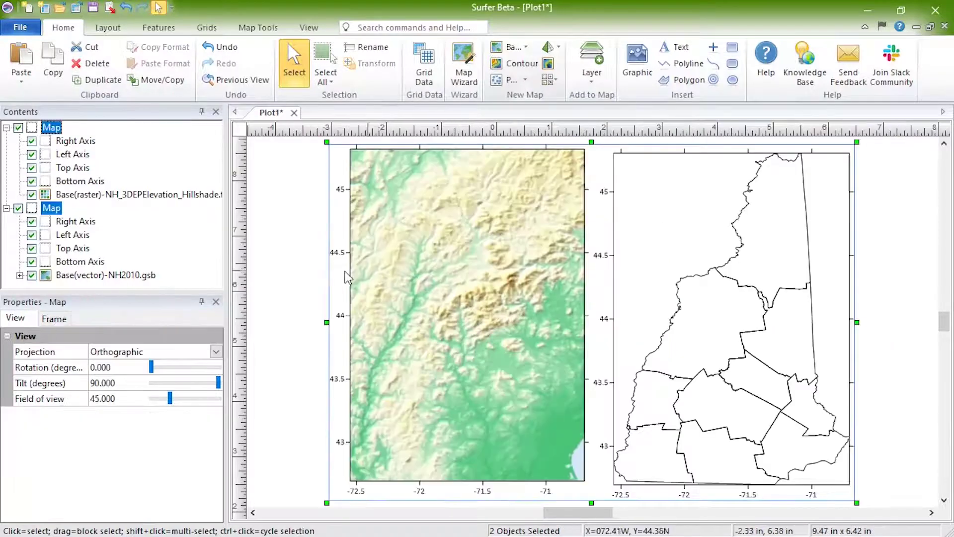
{"action": "left_click", "coordinate": [309, 285]}
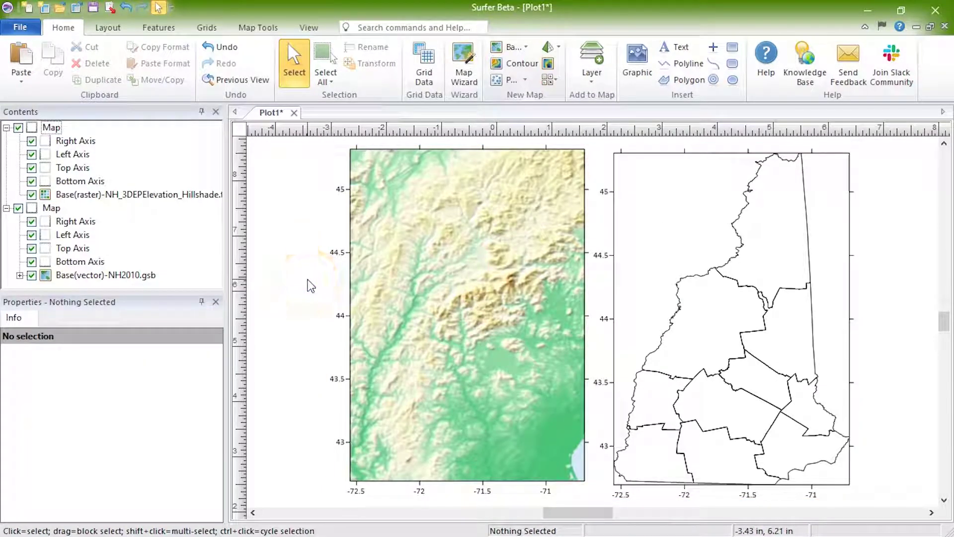
Step: Overlay the hillshade and NH2010.gsb outline maps into one map, then select the hillshade layer
{"action": "left_click", "coordinate": [33, 129]}
{"action": "left_click", "coordinate": [34, 209], "text": "ctrl"}
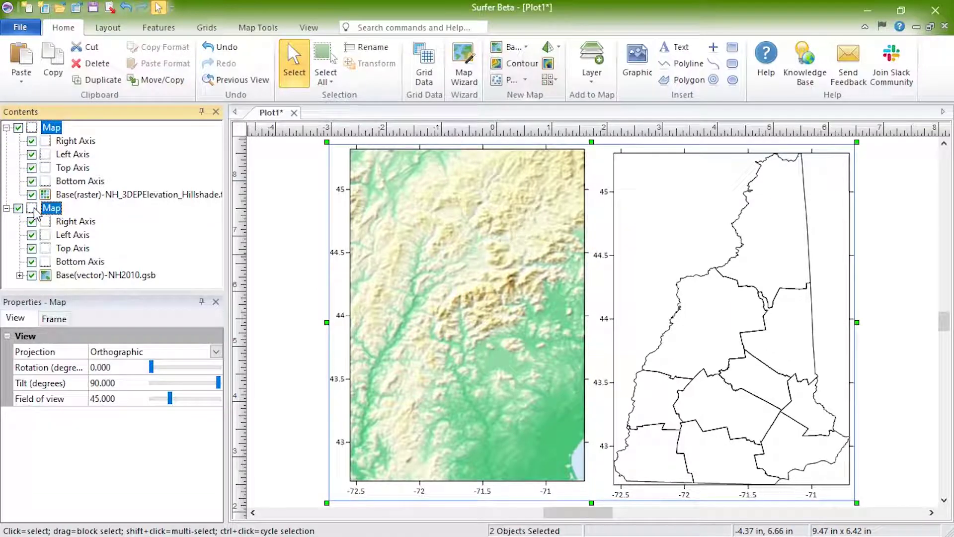
{"action": "left_click", "coordinate": [259, 28]}
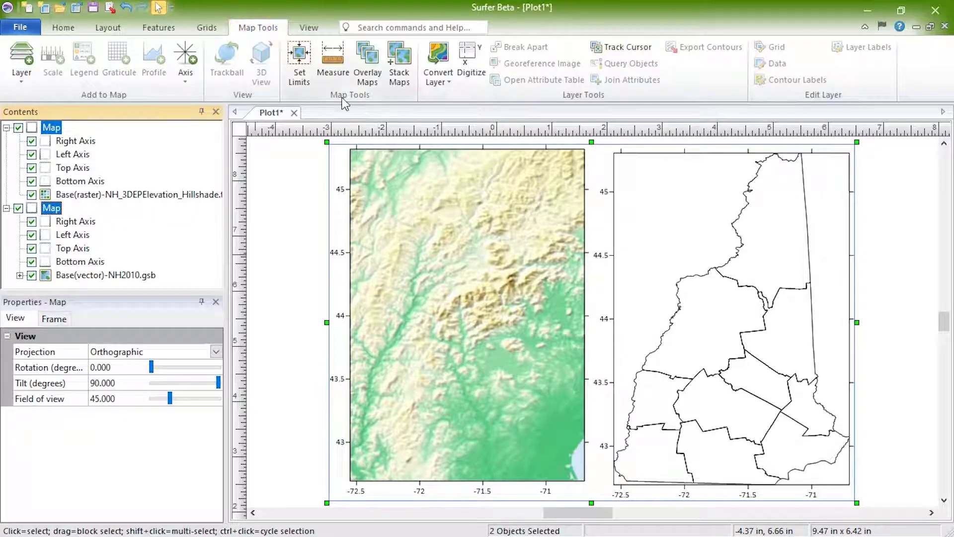
{"action": "left_click", "coordinate": [377, 79]}
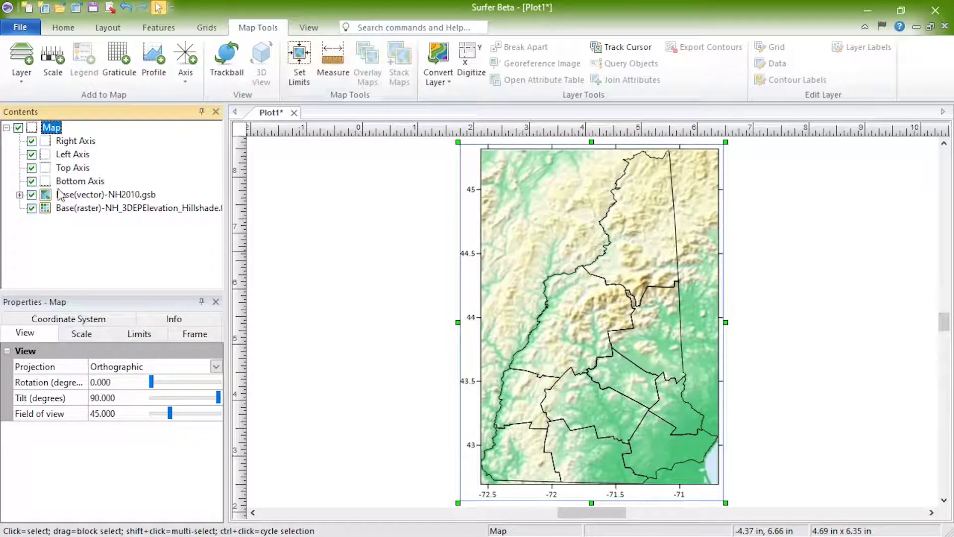
{"action": "left_click", "coordinate": [44, 207]}
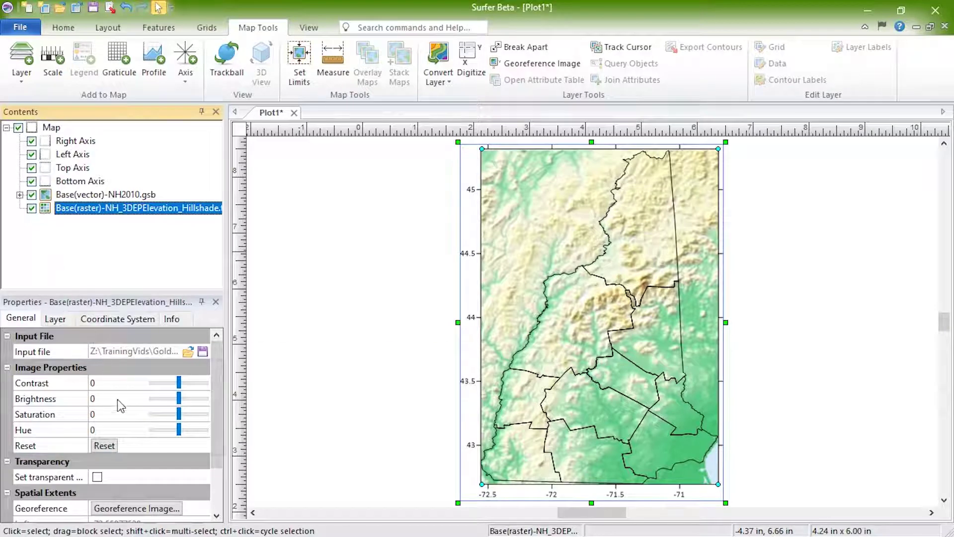
{"action": "left_click", "coordinate": [97, 478]}
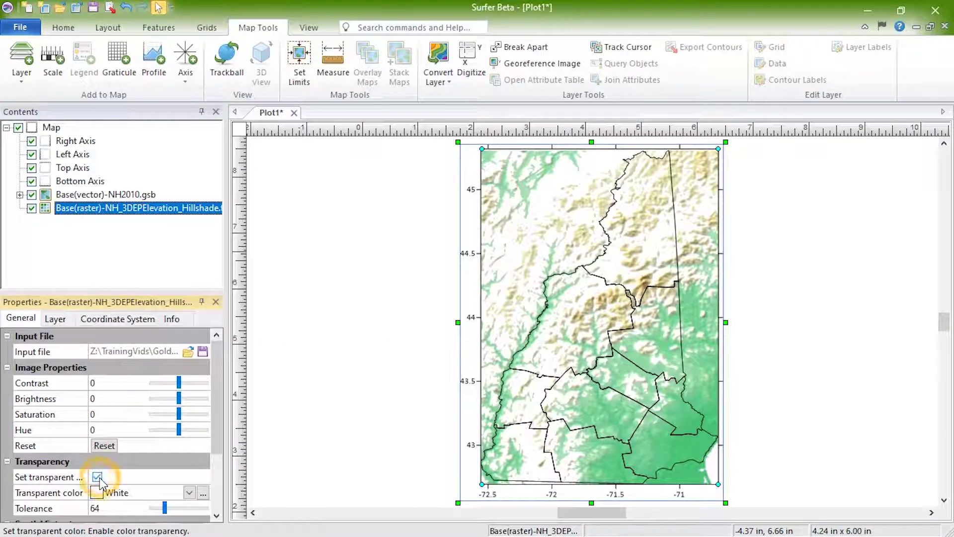
{"action": "left_click", "coordinate": [203, 494]}
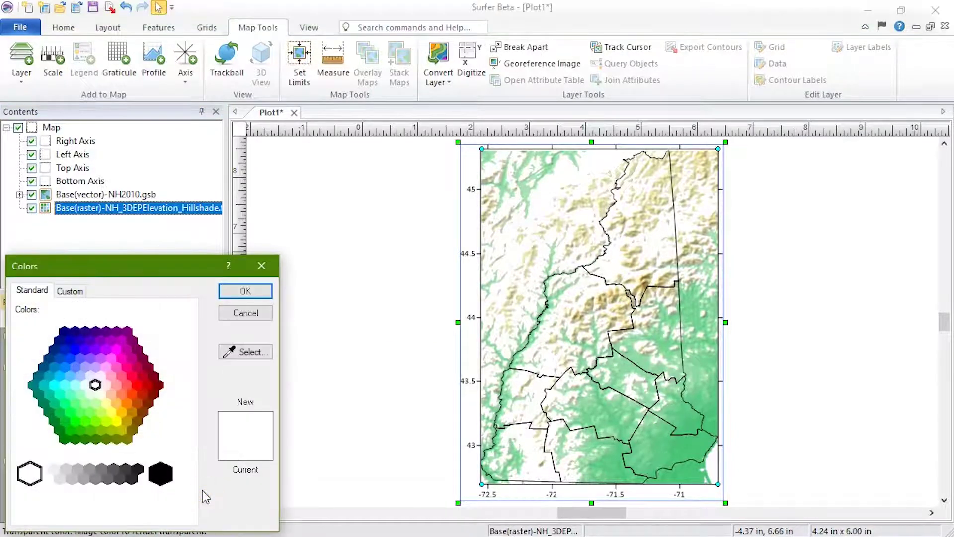
{"action": "left_click", "coordinate": [249, 353]}
{"action": "left_click", "coordinate": [630, 409]}
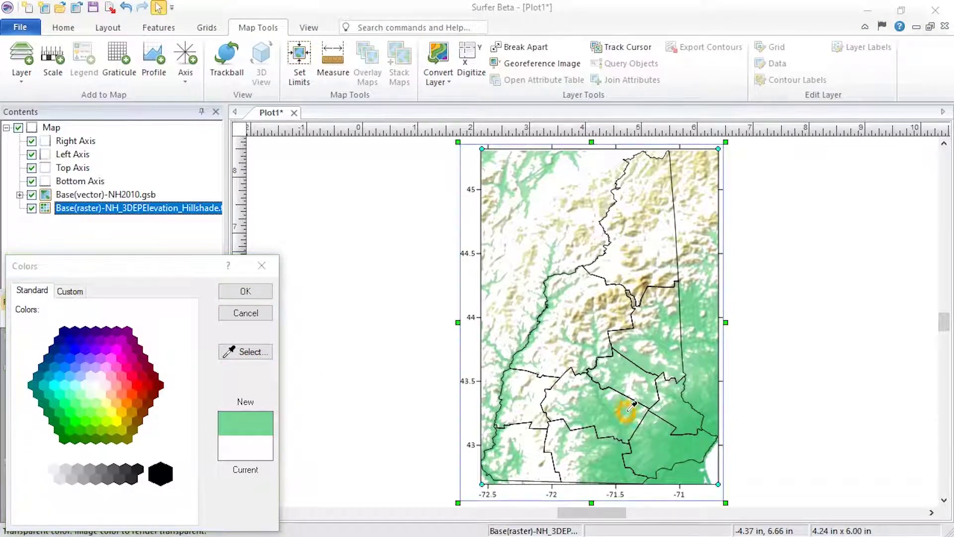
{"action": "left_click", "coordinate": [245, 291]}
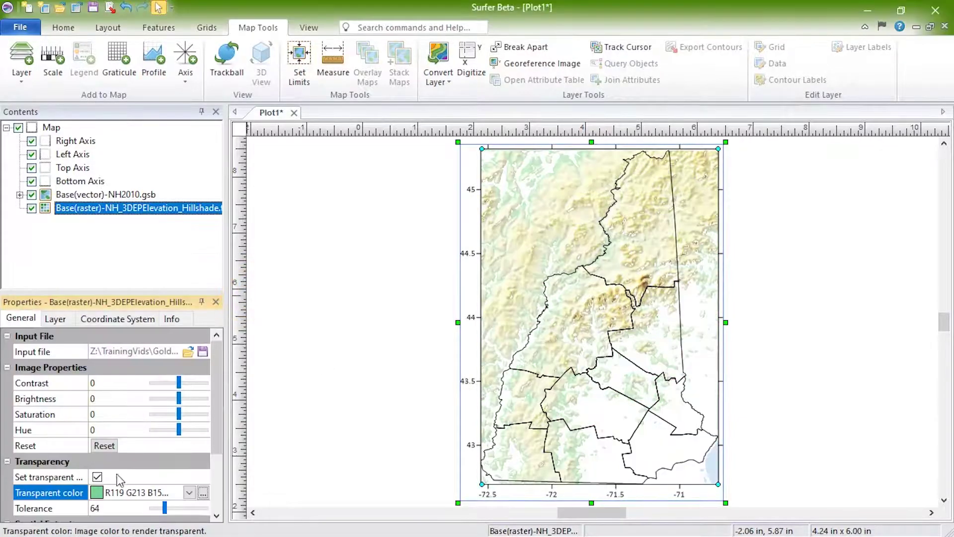
{"action": "left_click", "coordinate": [98, 477]}
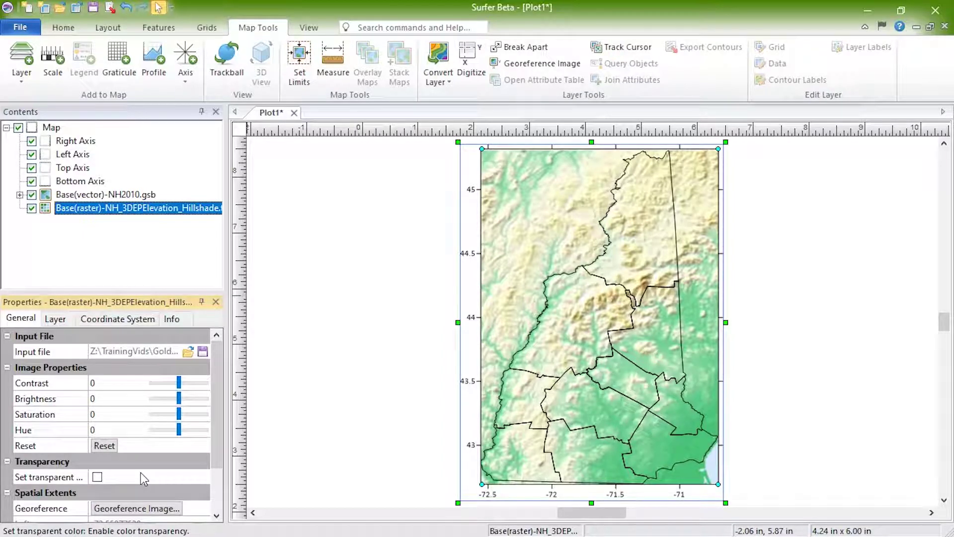
{"action": "left_click", "coordinate": [176, 29]}
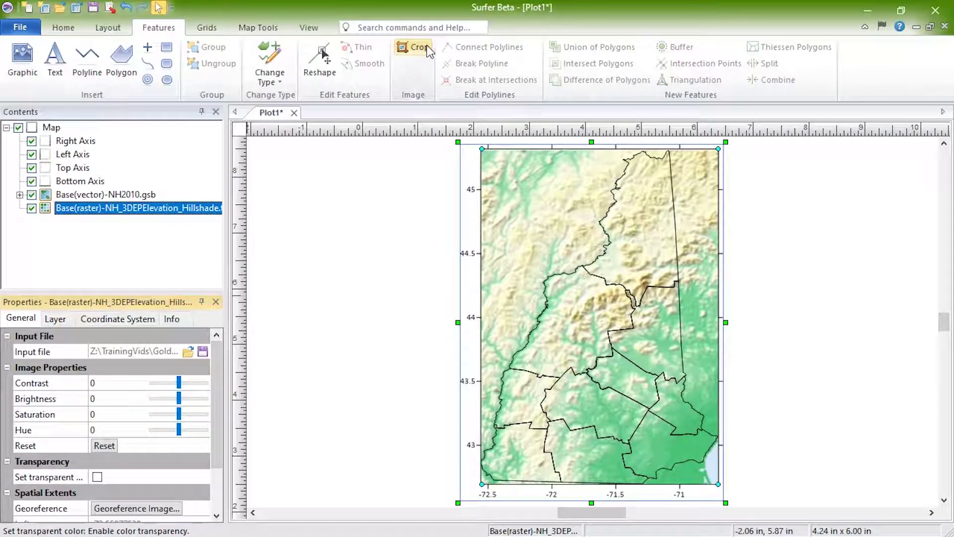
{"action": "left_click", "coordinate": [69, 27]}
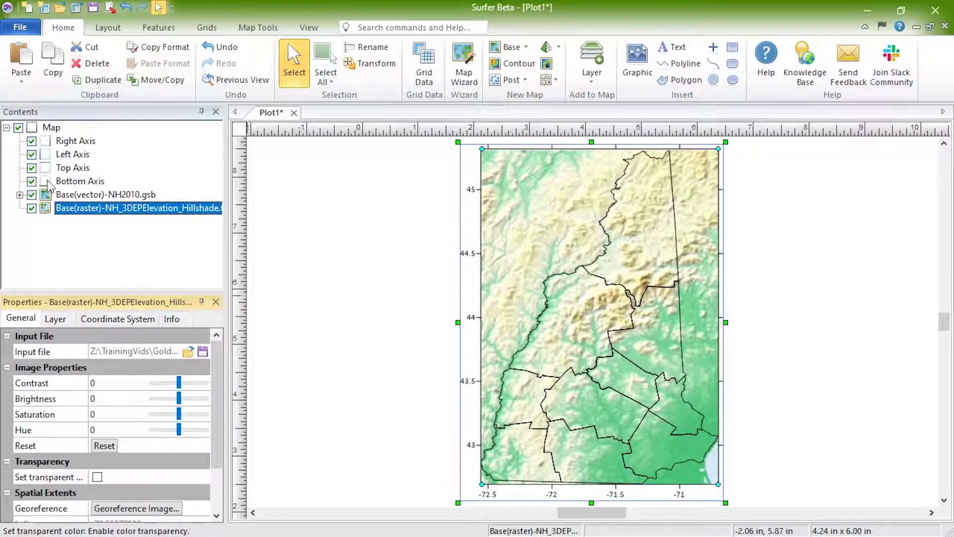
{"action": "left_click", "coordinate": [46, 195]}
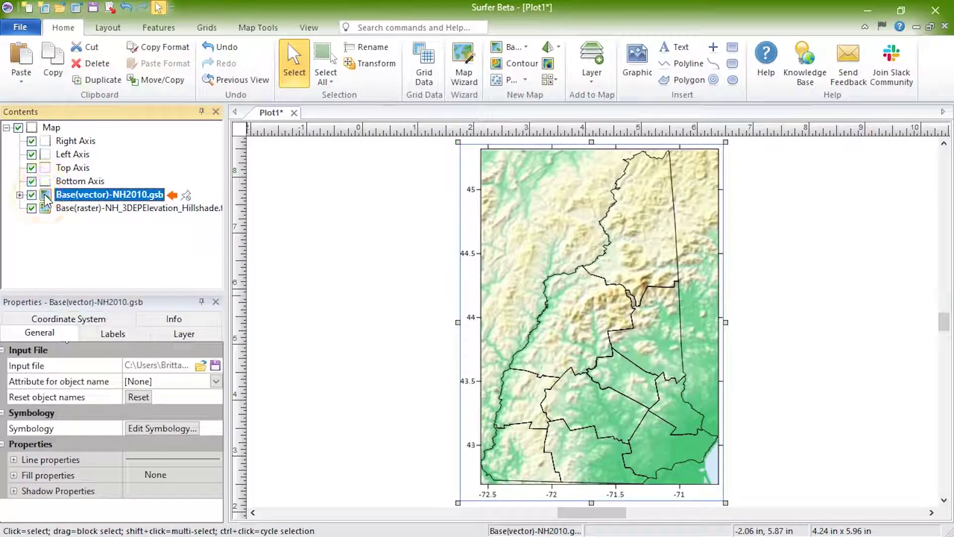
Step: Expand Base(vector)-NH2010.gsb to list its county polygons and pin its properties
{"action": "left_click", "coordinate": [19, 195]}
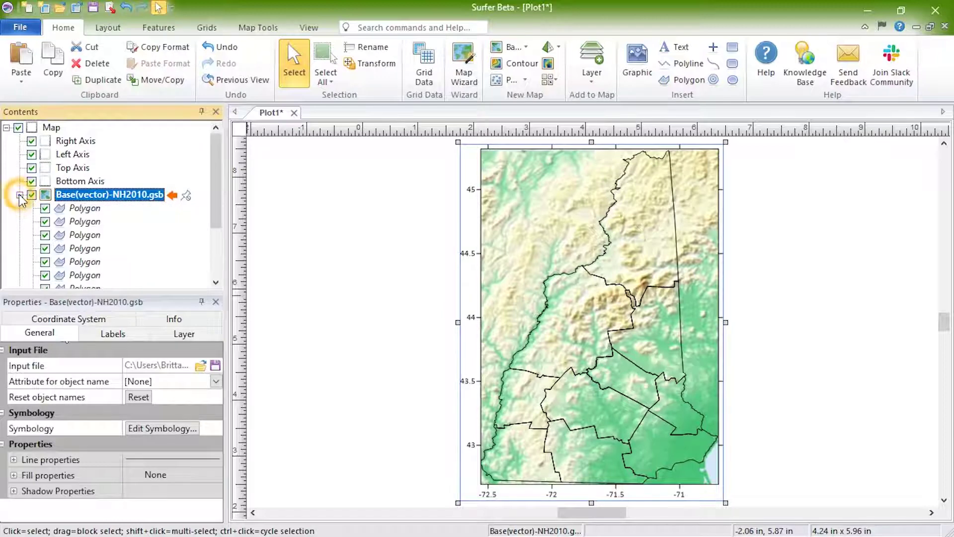
{"action": "left_click_drag", "start_coordinate": [214, 210], "coordinate": [217, 257]}
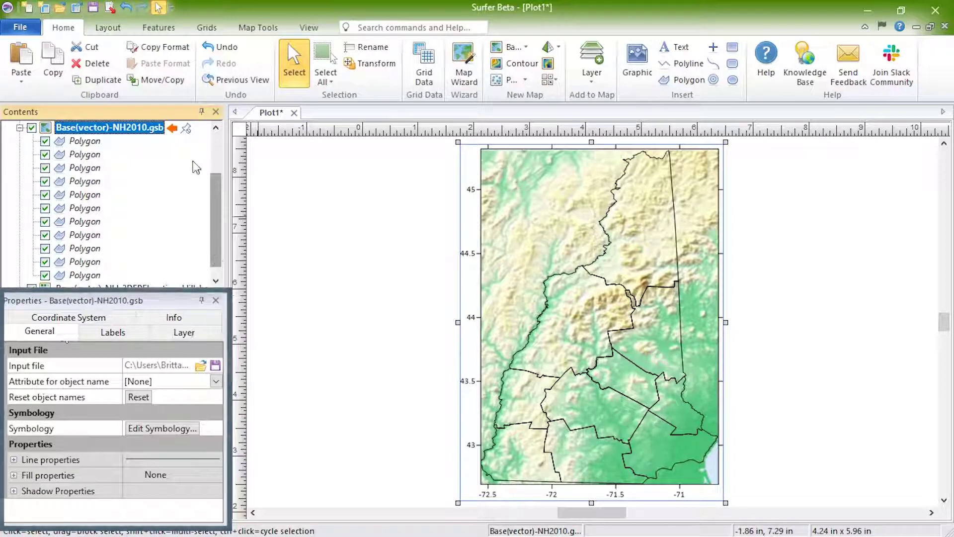
{"action": "left_click", "coordinate": [187, 128]}
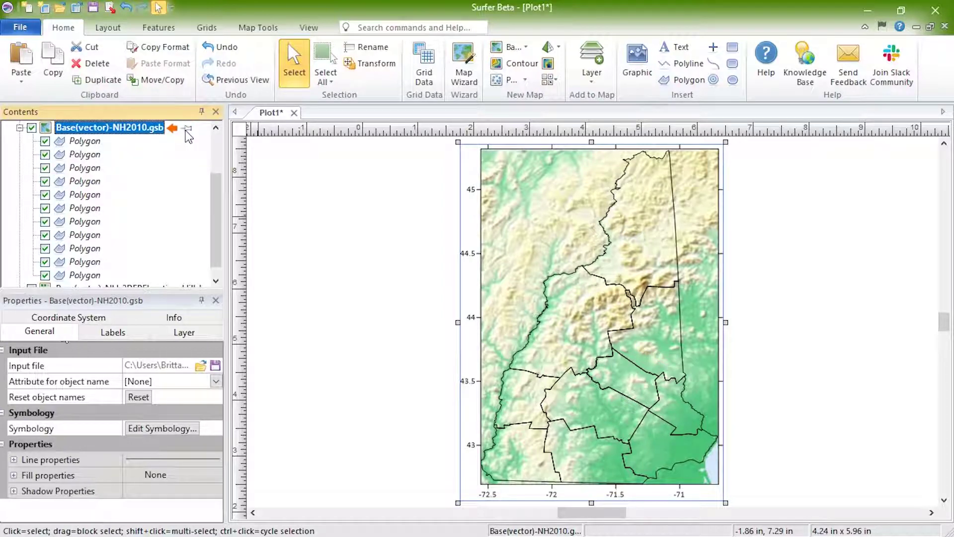
{"action": "left_click", "coordinate": [187, 129]}
{"action": "left_click", "coordinate": [66, 330]}
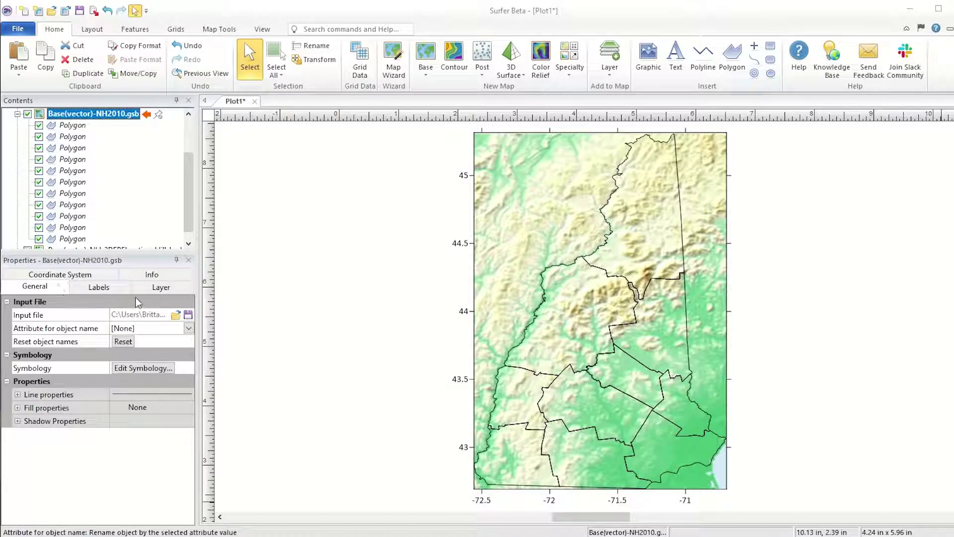
Step: Name polygons by the Secondary attribute, rename Belknap to Belknap-2, then reset object names
{"action": "left_click", "coordinate": [189, 329]}
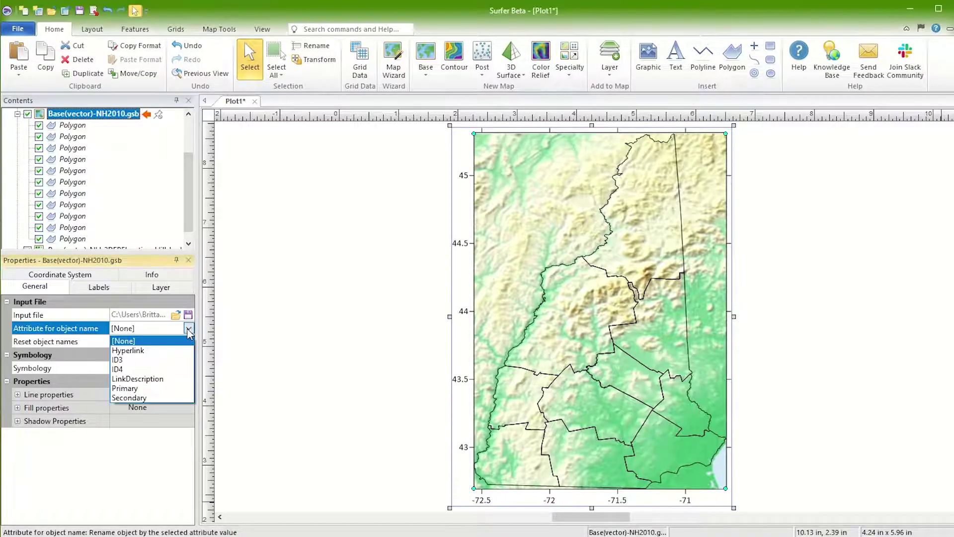
{"action": "left_click", "coordinate": [170, 396]}
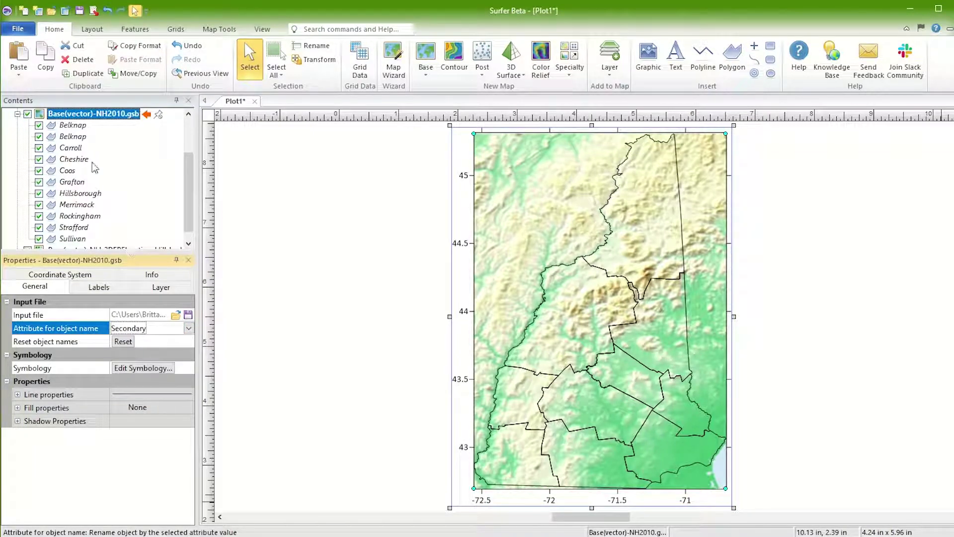
{"action": "left_click", "coordinate": [83, 127]}
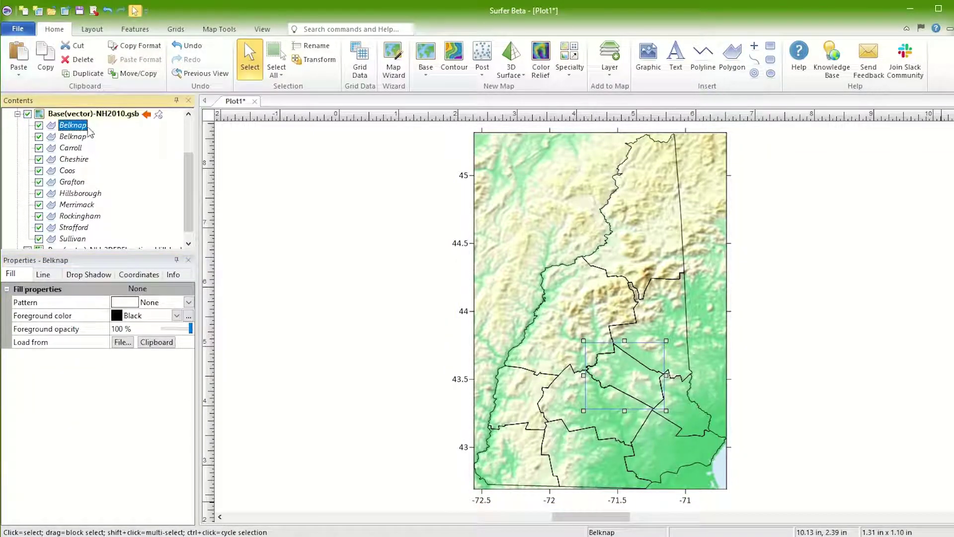
{"action": "left_click", "coordinate": [87, 126]}
{"action": "key", "text": "End"}
{"action": "type", "text": "-2"}
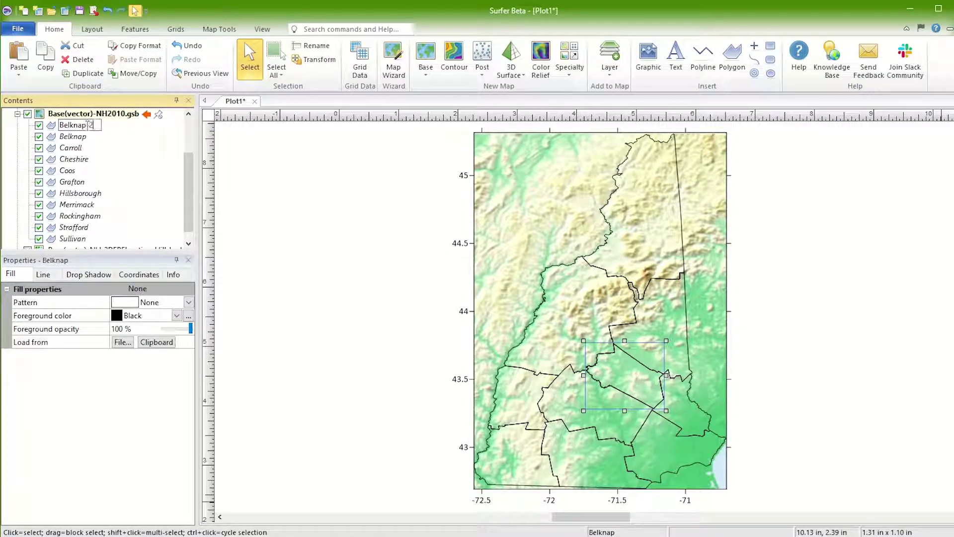
{"action": "key", "text": "Return"}
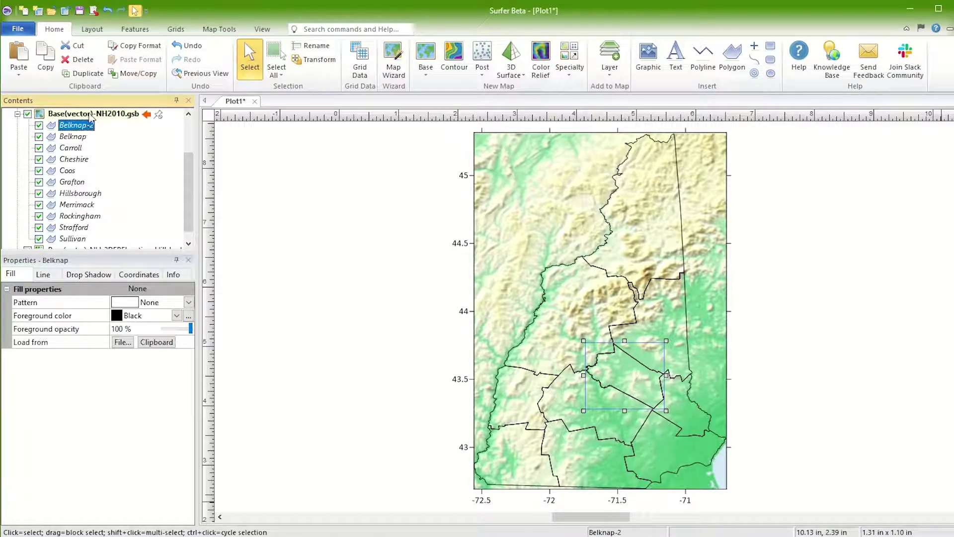
{"action": "left_click", "coordinate": [92, 113]}
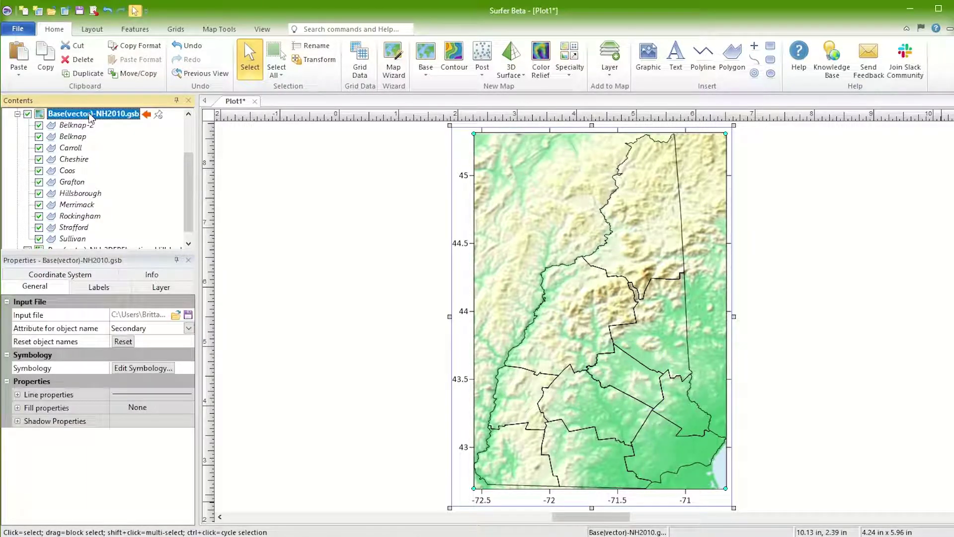
{"action": "left_click", "coordinate": [131, 347]}
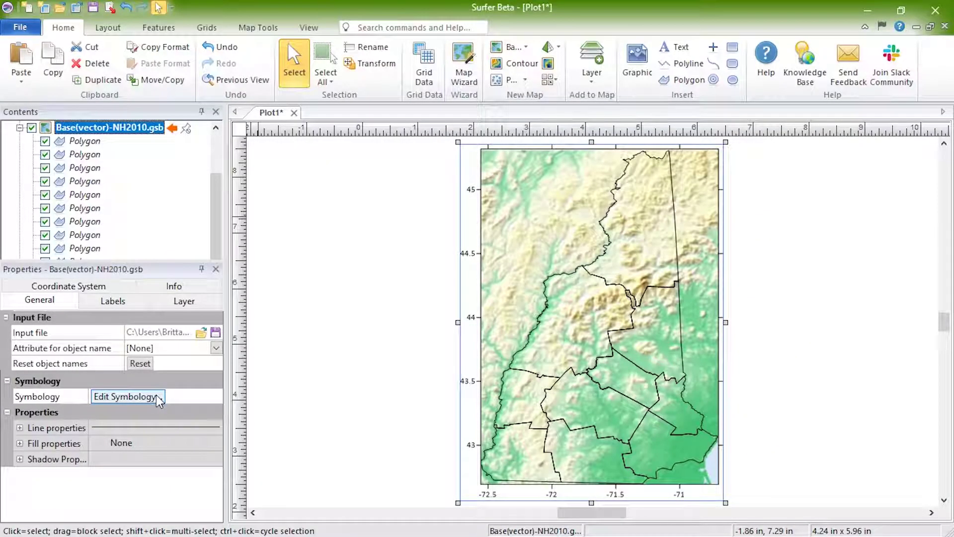
{"action": "left_click", "coordinate": [156, 394]}
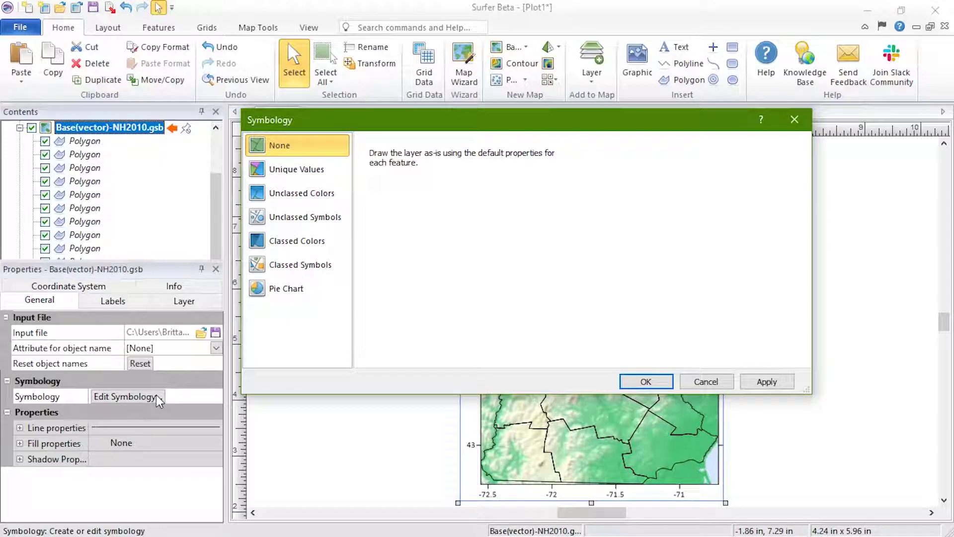
{"action": "left_click", "coordinate": [707, 382]}
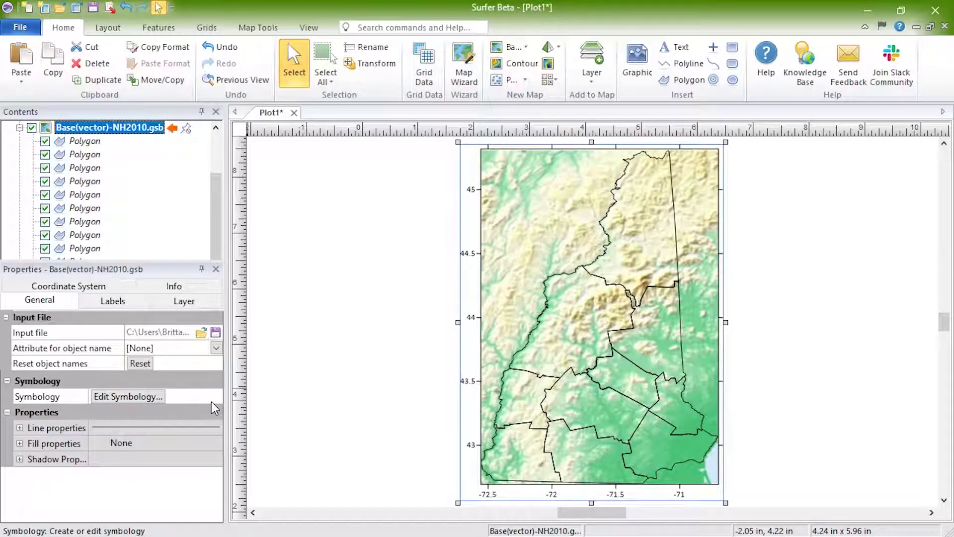
Step: Set the county boundary lines to Ruby Red with 0.02 in width
{"action": "left_click", "coordinate": [20, 428]}
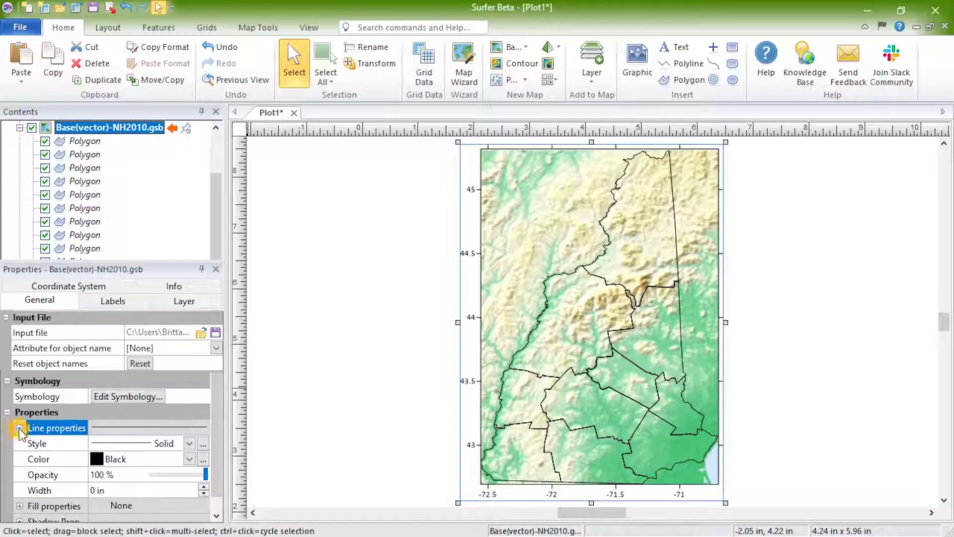
{"action": "left_click", "coordinate": [189, 460]}
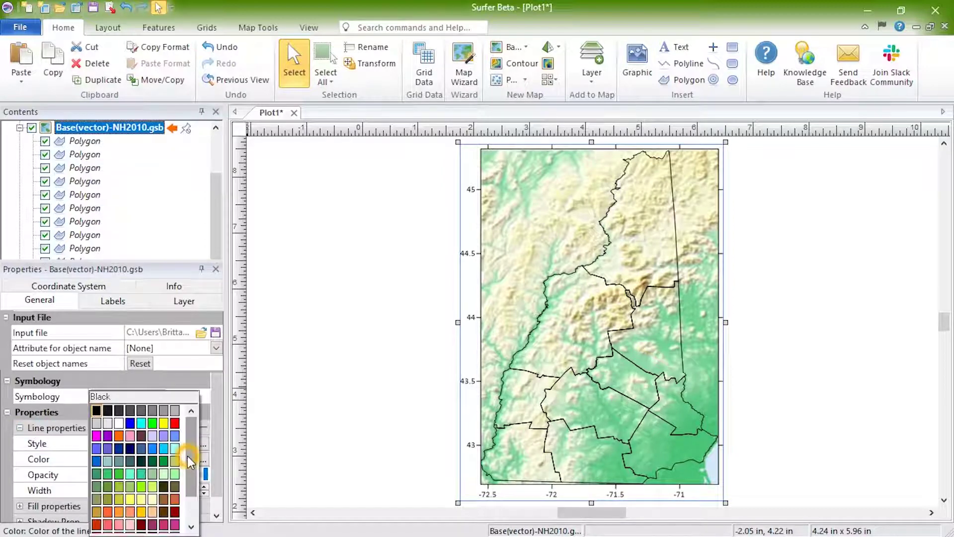
{"action": "left_click", "coordinate": [175, 515]}
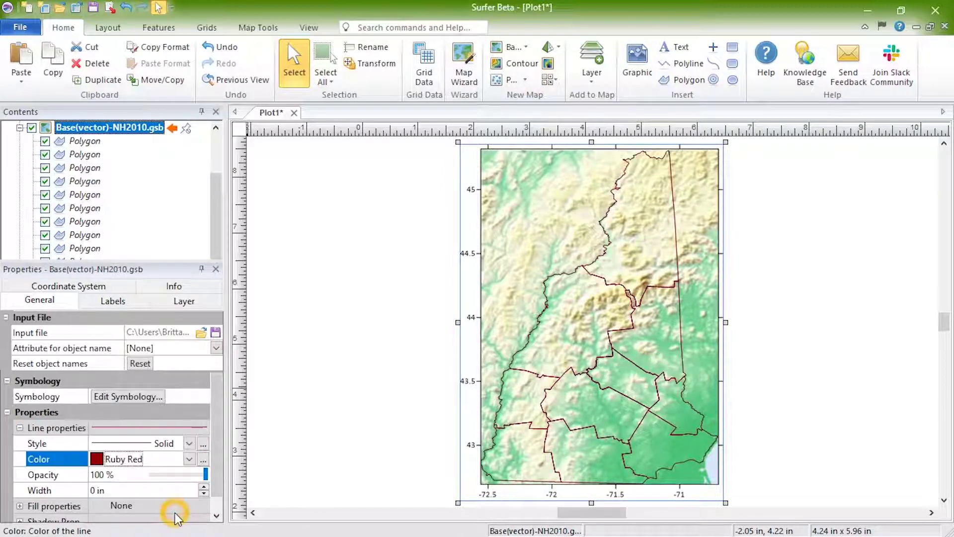
{"action": "left_click", "coordinate": [204, 487]}
Step: Set the layer's label source to [Template]
{"action": "left_click", "coordinate": [144, 332]}
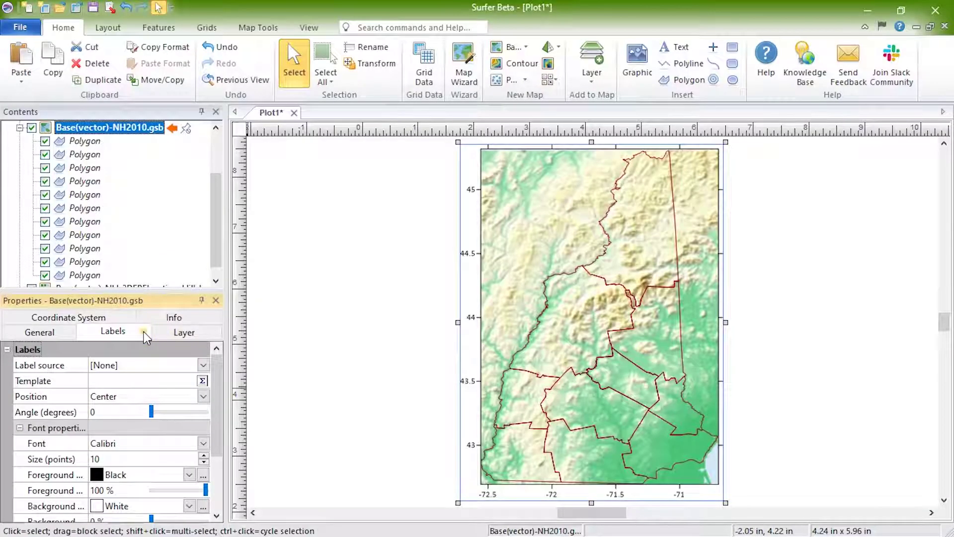
{"action": "left_click", "coordinate": [144, 332]}
{"action": "left_click", "coordinate": [203, 365]}
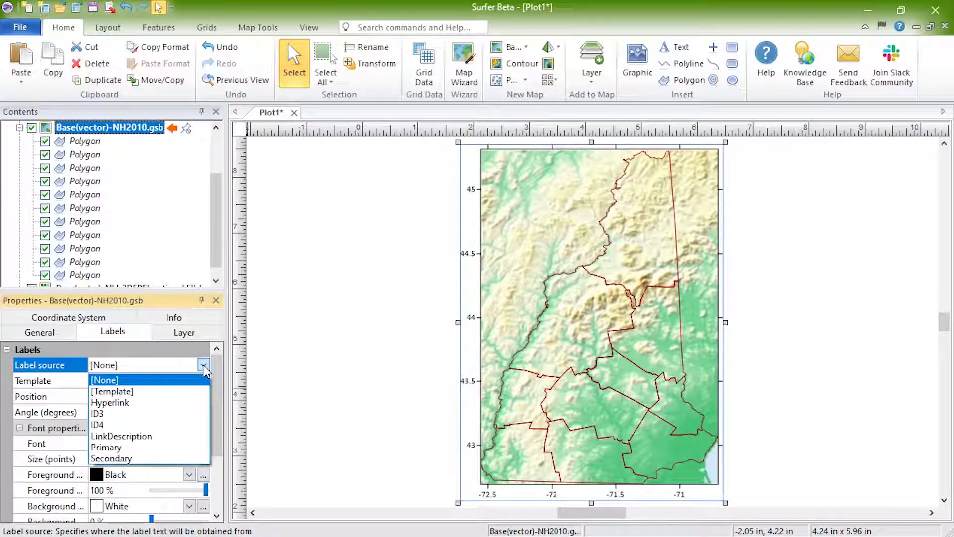
{"action": "left_click", "coordinate": [202, 392]}
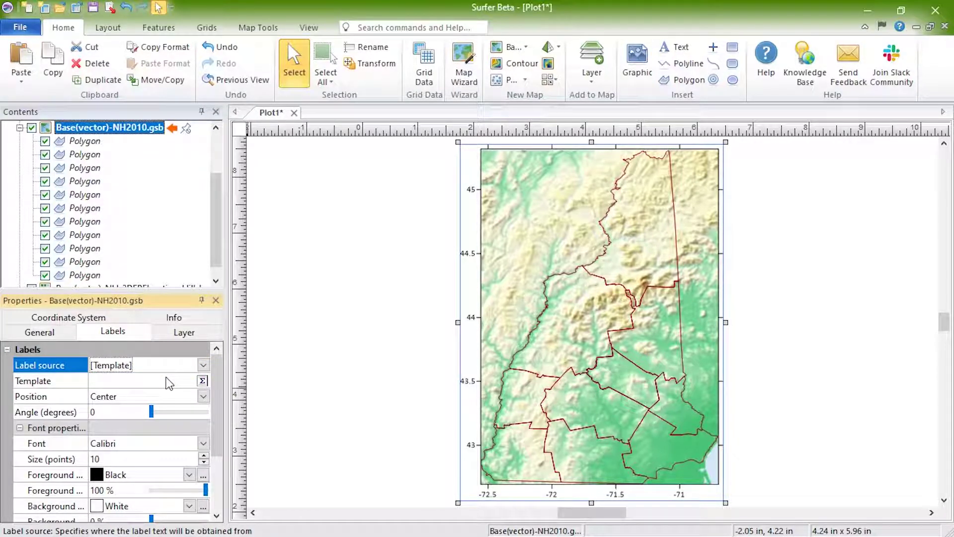
Step: Build a centred label template '[Secondary]' over an 8 pt italic 'FIPS: [Primary]' line
{"action": "left_click", "coordinate": [202, 380]}
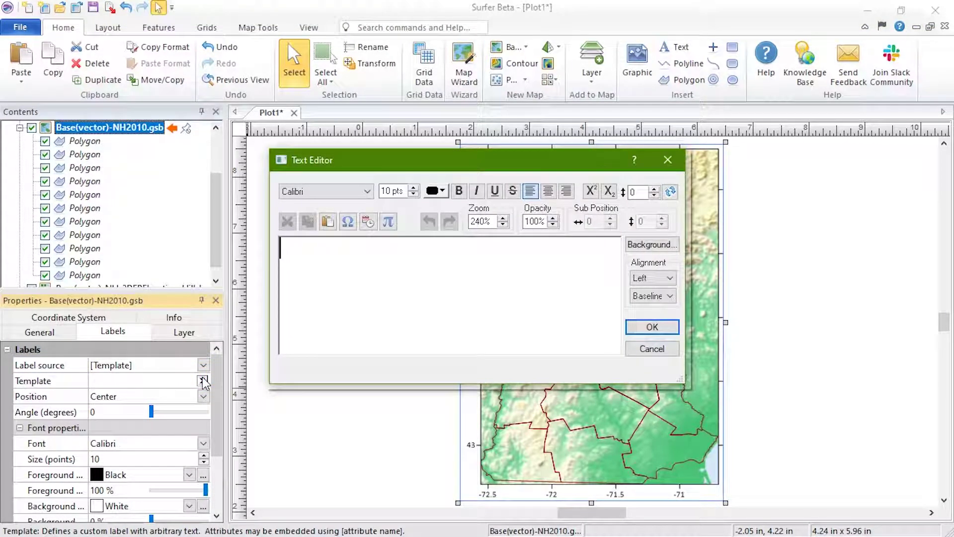
{"action": "type", "text": "[Sec"}
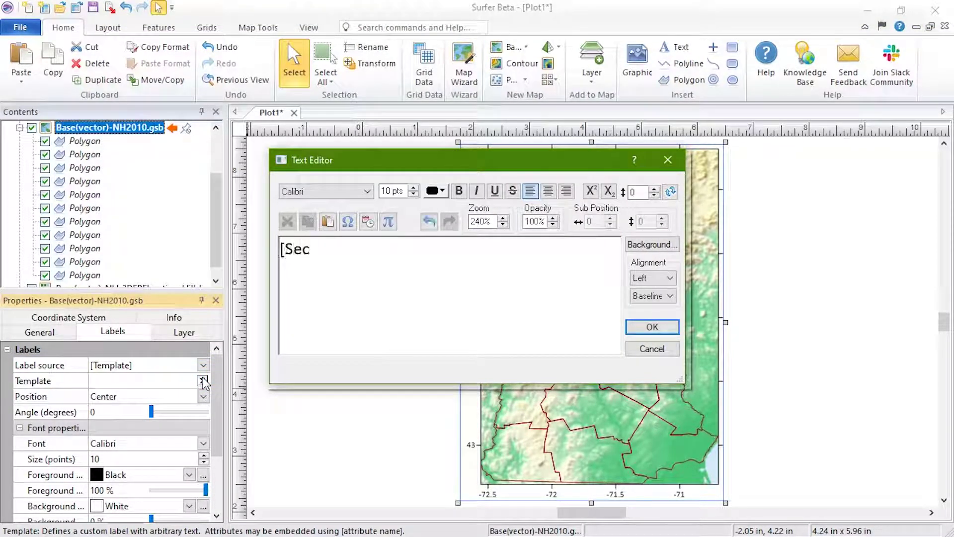
{"action": "type", "text": "ondary]"}
{"action": "key", "text": "Return"}
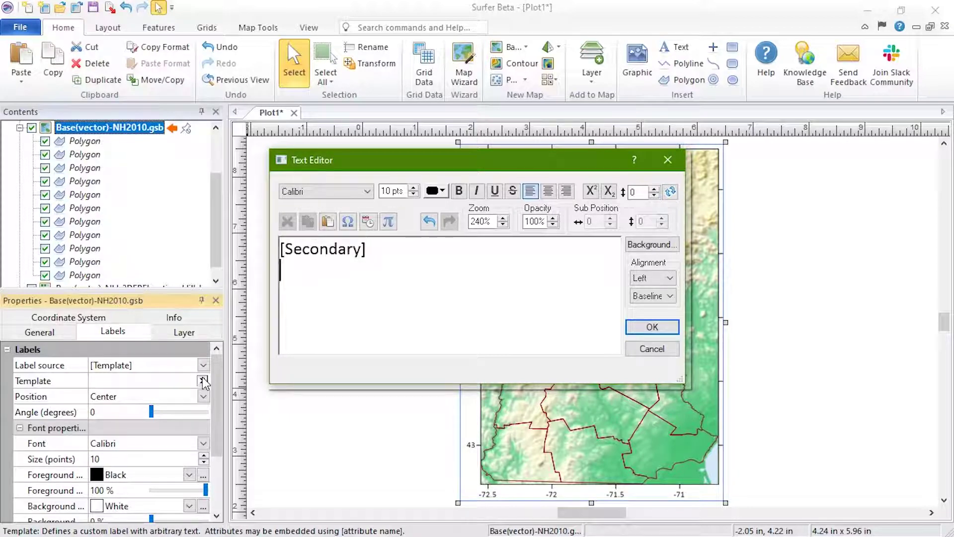
{"action": "type", "text": "FIPS: "}
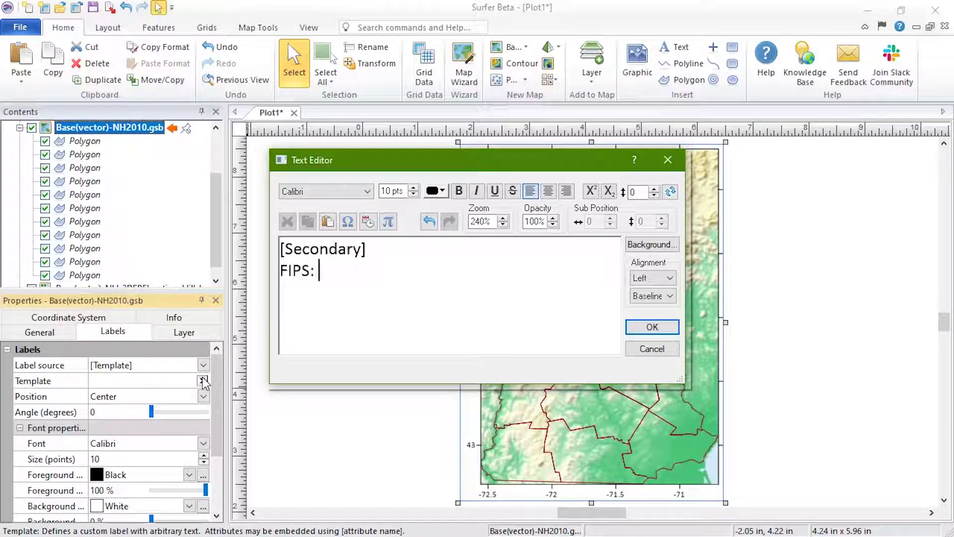
{"action": "type", "text": "[Primary]"}
{"action": "key", "text": "ctrl+a"}
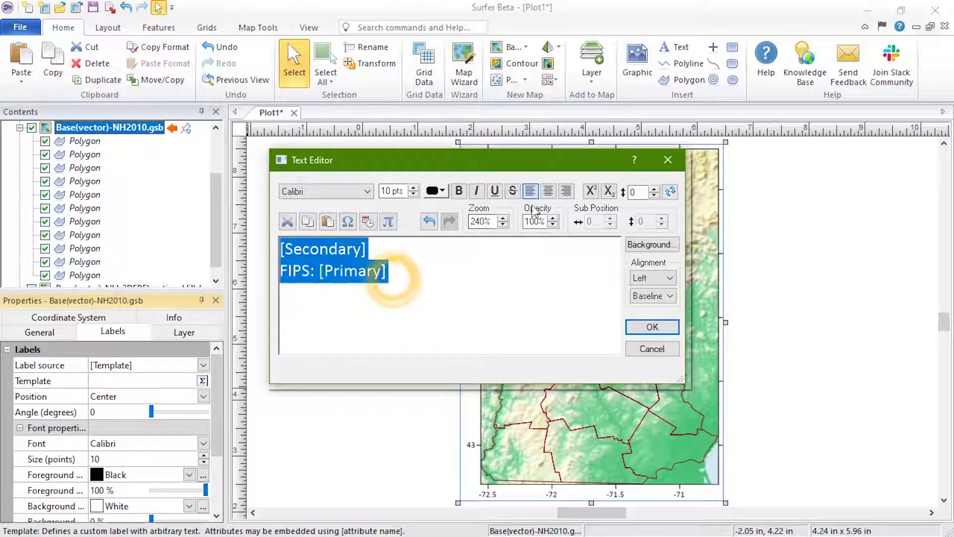
{"action": "key", "text": "ctrl+e"}
{"action": "left_click_drag", "start_coordinate": [418, 269], "coordinate": [281, 271]}
{"action": "left_click", "coordinate": [412, 194]}
{"action": "left_click", "coordinate": [412, 194]}
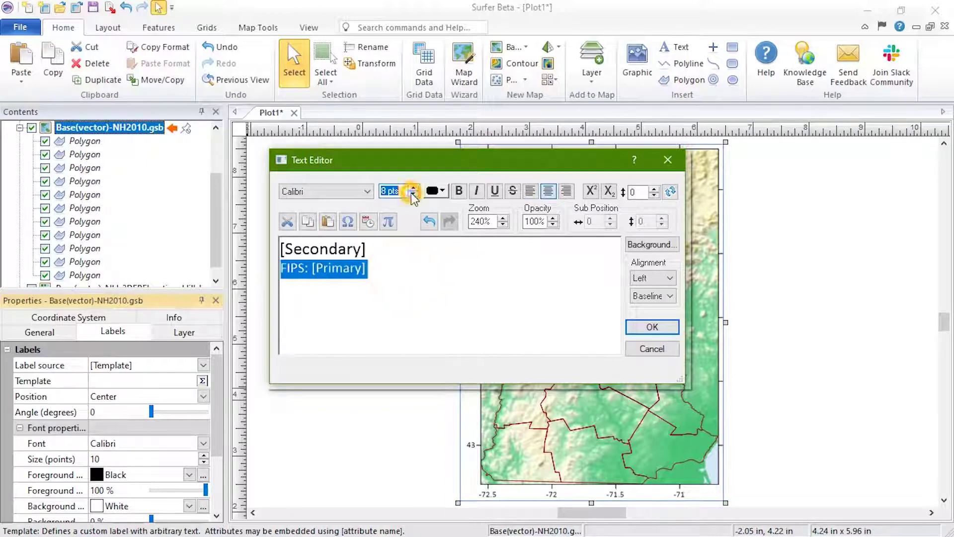
{"action": "left_click", "coordinate": [477, 192]}
{"action": "left_click", "coordinate": [652, 327]}
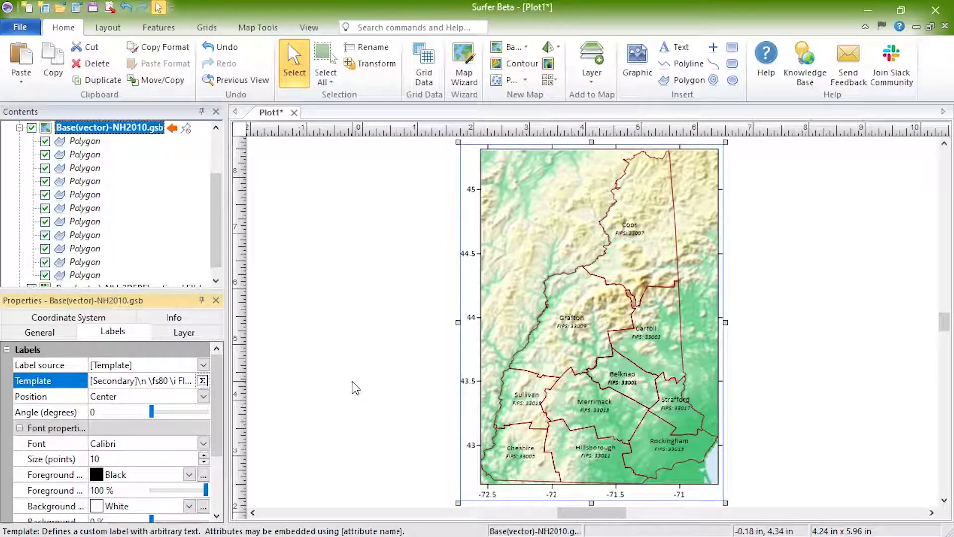
Step: Keep labels centred at 0° angle and colour the label text Deep Navy Blue
{"action": "left_click", "coordinate": [203, 396]}
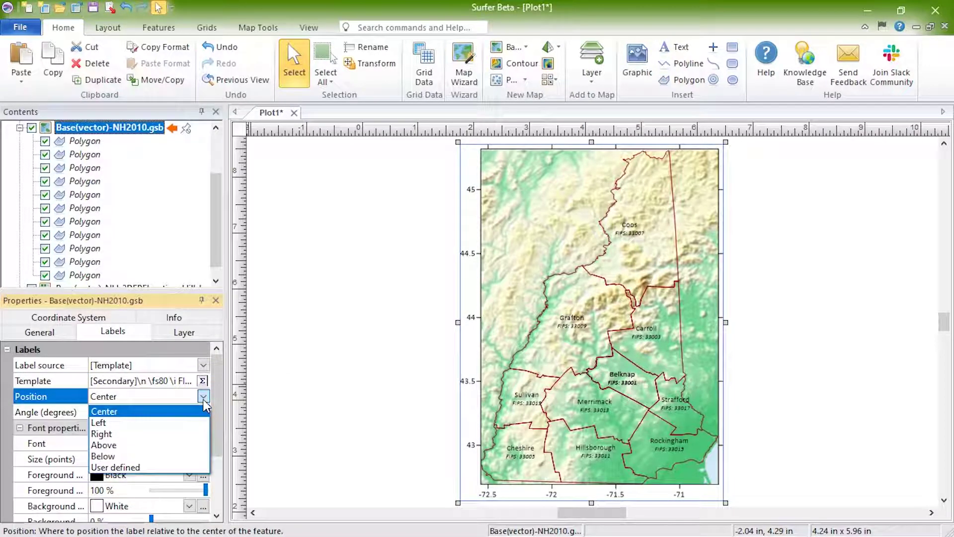
{"action": "left_click", "coordinate": [203, 398]}
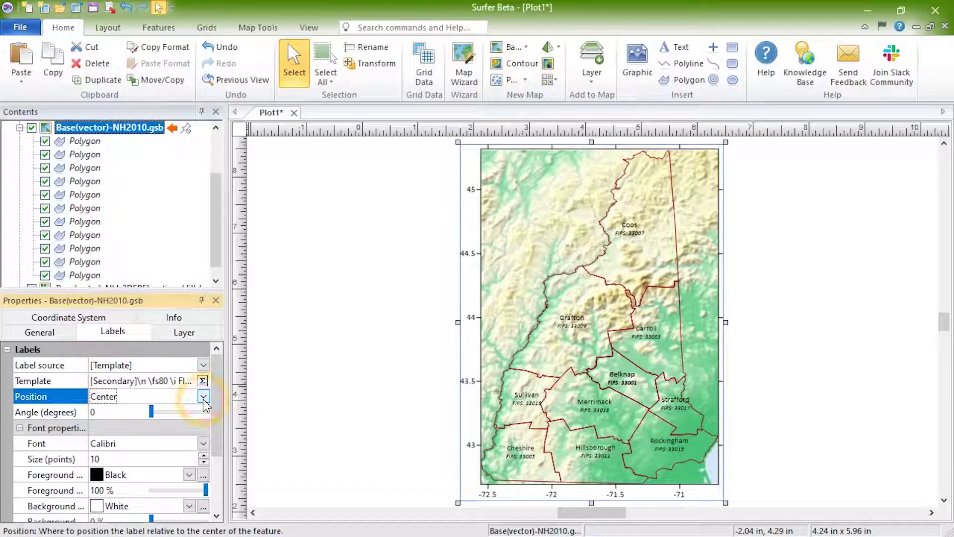
{"action": "left_click", "coordinate": [150, 413]}
{"action": "mouse_move", "coordinate": [151, 413]}
{"action": "left_mouse_down"}
{"action": "mouse_move", "coordinate": [184, 409]}
{"action": "mouse_move", "coordinate": [145, 407]}
{"action": "left_mouse_up"}
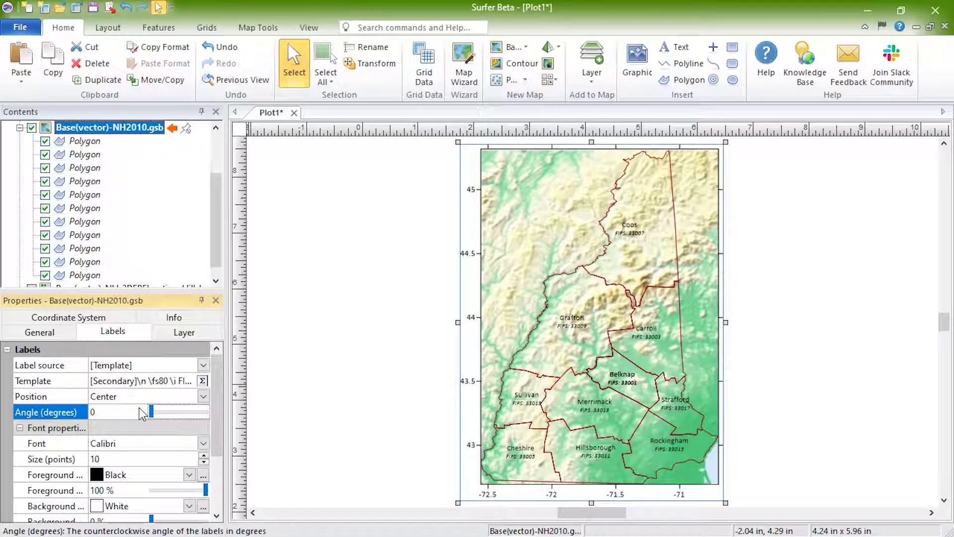
{"action": "left_click_drag", "start_coordinate": [218, 429], "coordinate": [221, 486]}
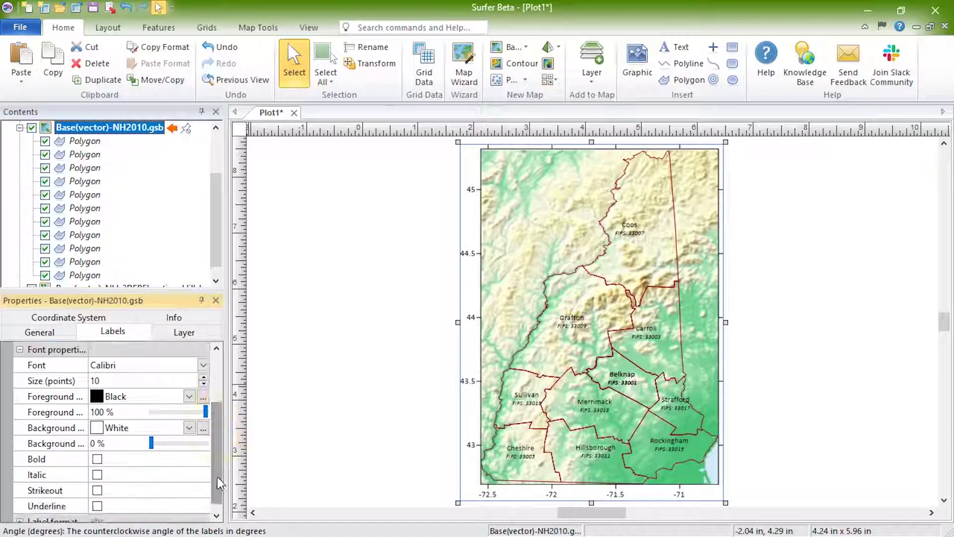
{"action": "left_click", "coordinate": [189, 397]}
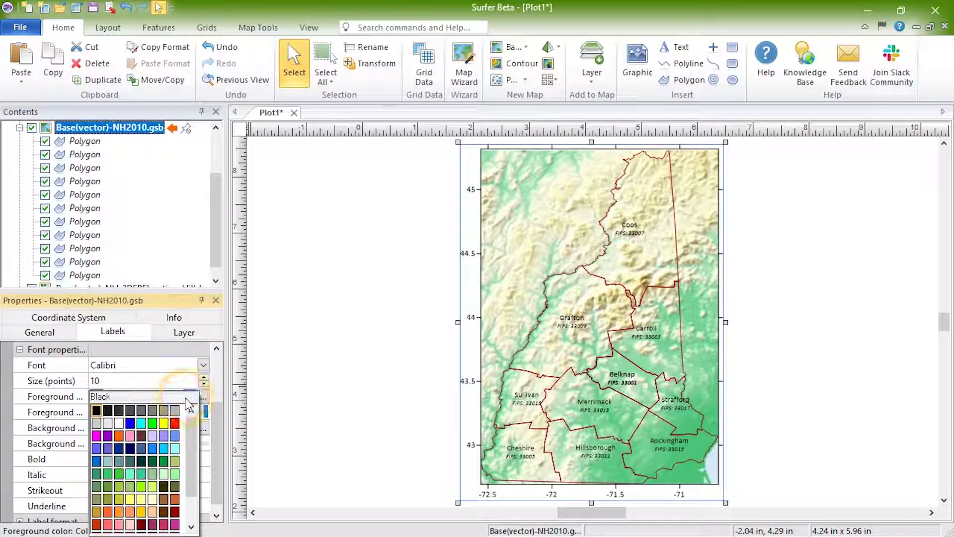
{"action": "left_click", "coordinate": [131, 449]}
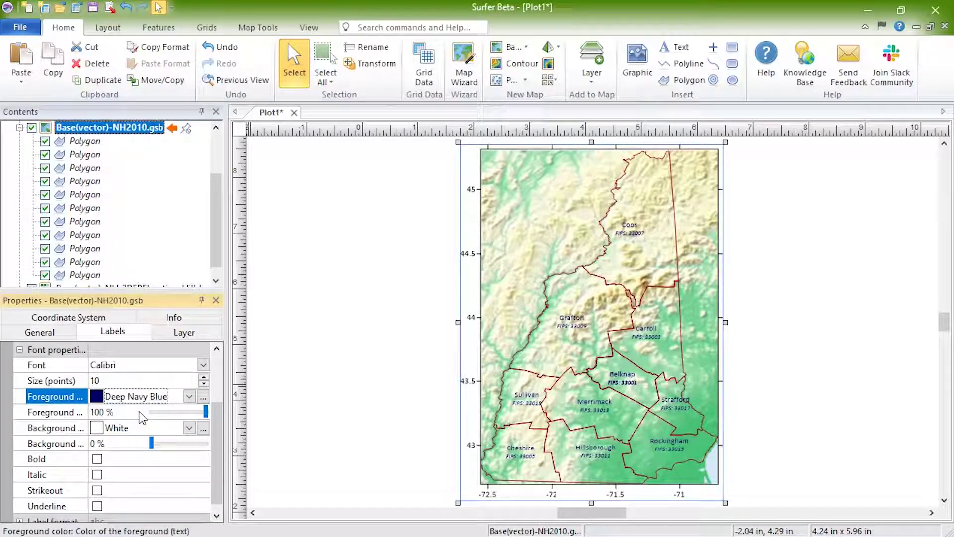
Step: Move the Strafford label slightly down off the county boundary
{"action": "left_click", "coordinate": [275, 29]}
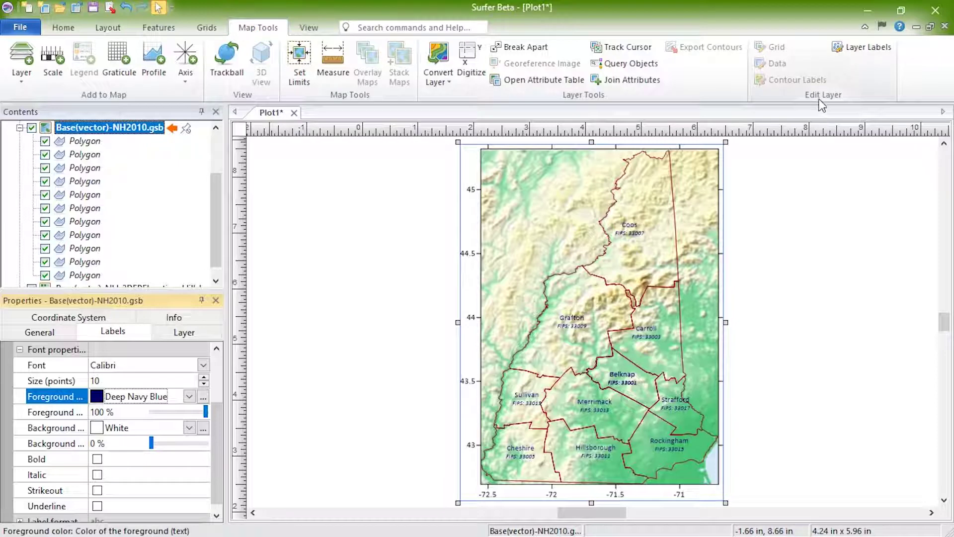
{"action": "left_click", "coordinate": [875, 52]}
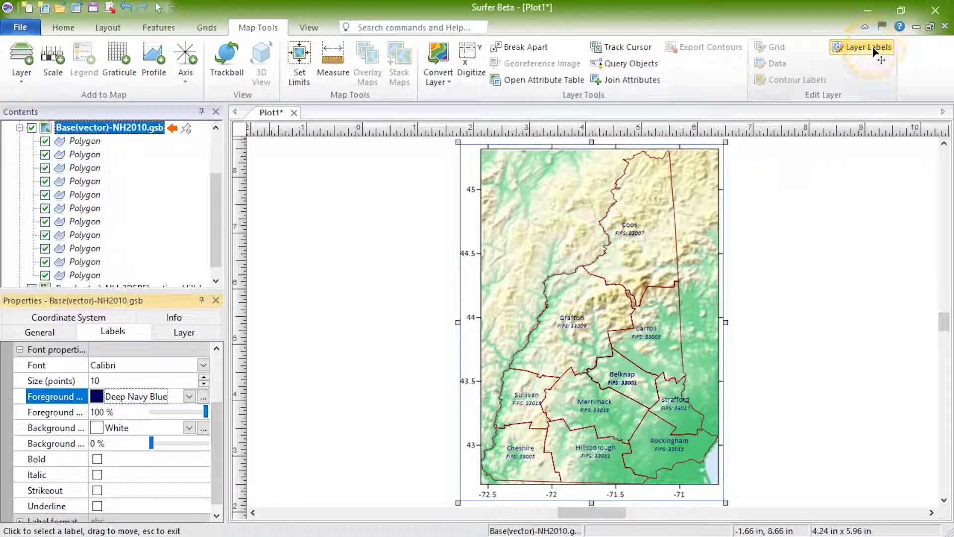
{"action": "left_click", "coordinate": [677, 412]}
{"action": "left_click_drag", "start_coordinate": [677, 413], "coordinate": [678, 423]}
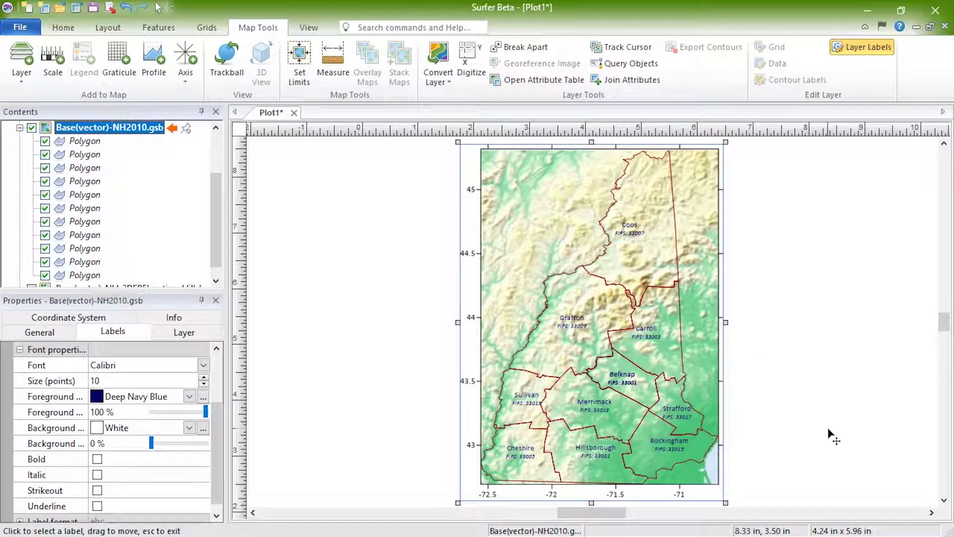
{"action": "key", "text": "Escape"}
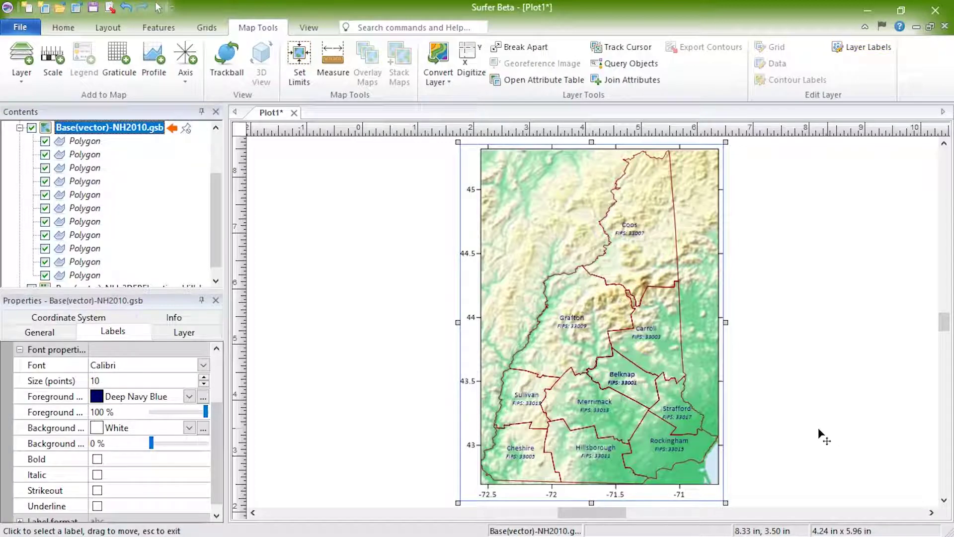
{"action": "left_click", "coordinate": [201, 337]}
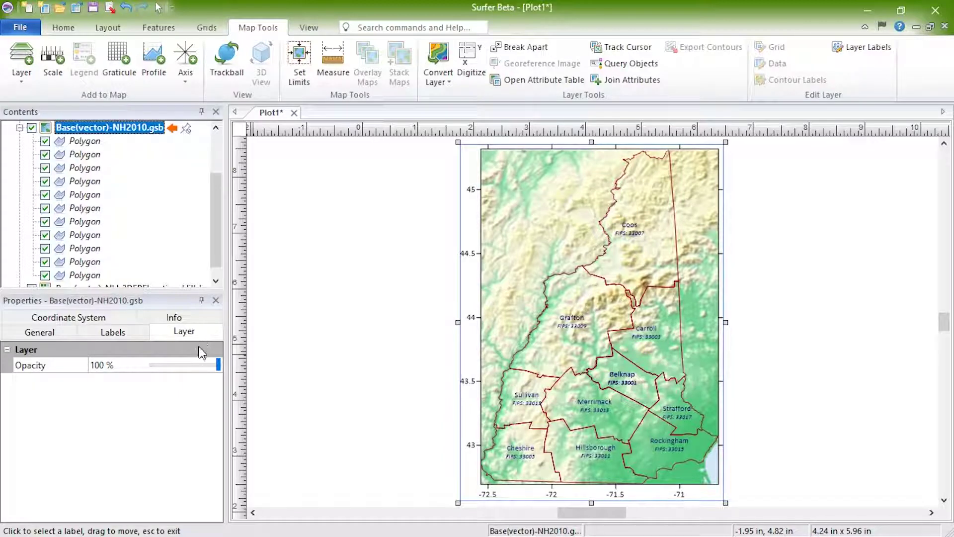
Step: Try a lower opacity on the county layer, then set it back to 100%
{"action": "left_click_drag", "start_coordinate": [218, 367], "coordinate": [184, 366]}
{"action": "double_click", "coordinate": [98, 371]}
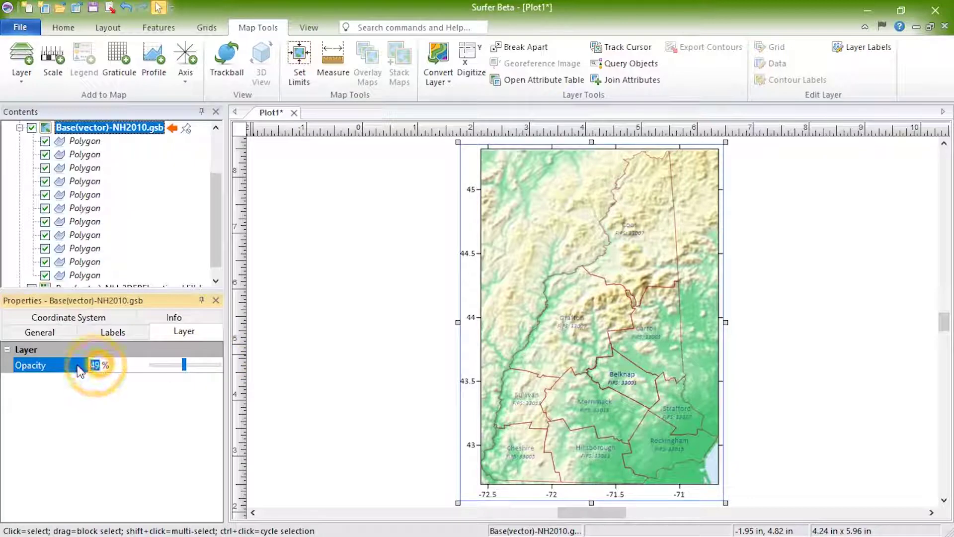
{"action": "type", "text": "100"}
{"action": "key", "text": "Return"}
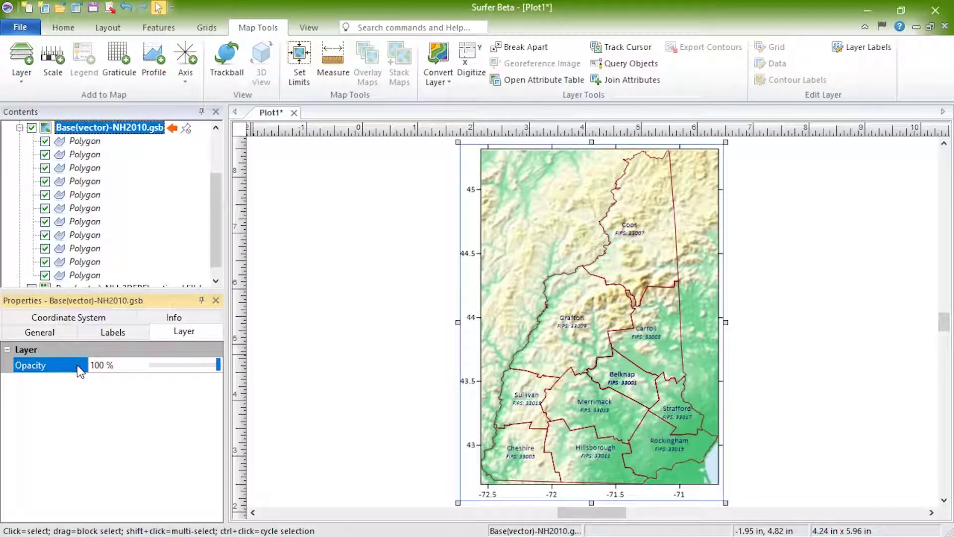
Step: Check the layer's coordinate system without changes, leaving World Geodetic System 1984, and show its Info
{"action": "left_click", "coordinate": [79, 318]}
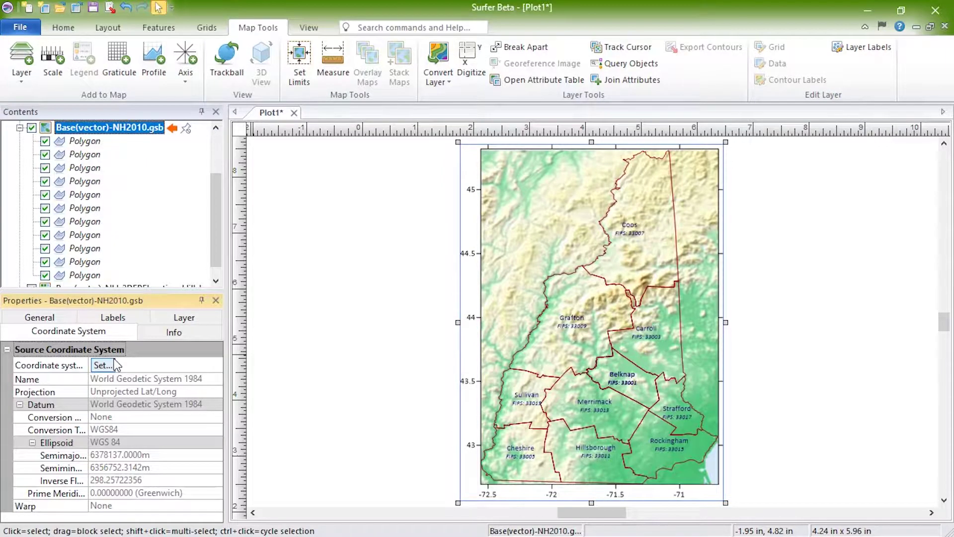
{"action": "left_click", "coordinate": [102, 365]}
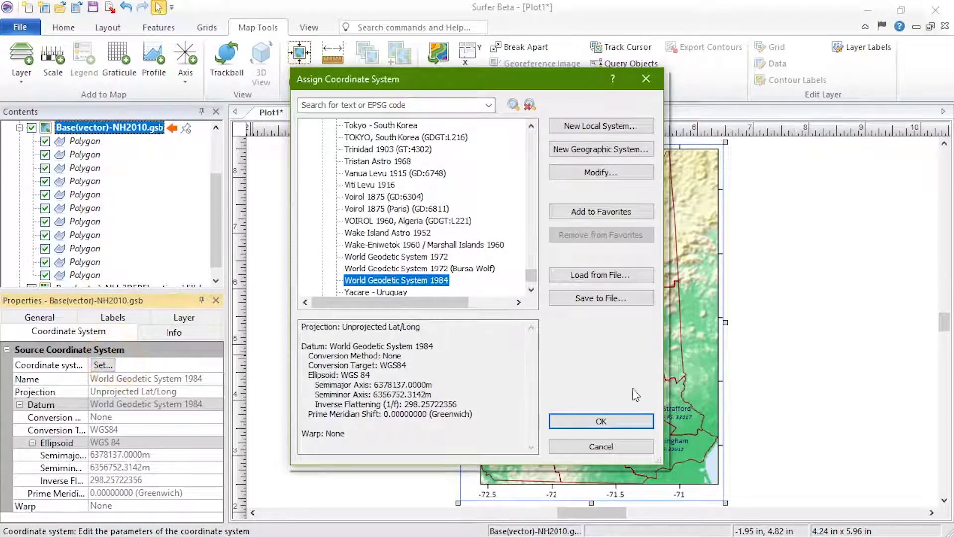
{"action": "left_click", "coordinate": [642, 448]}
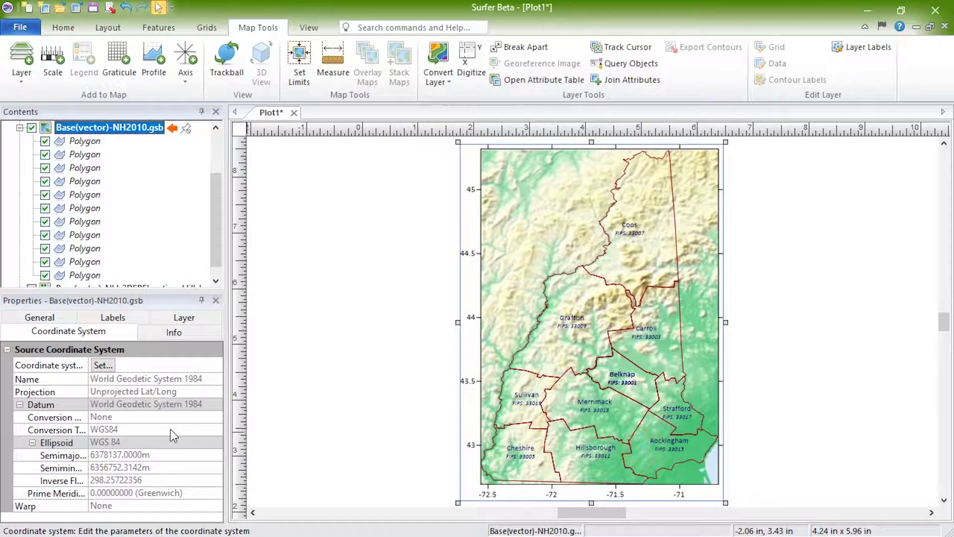
{"action": "left_click", "coordinate": [173, 332]}
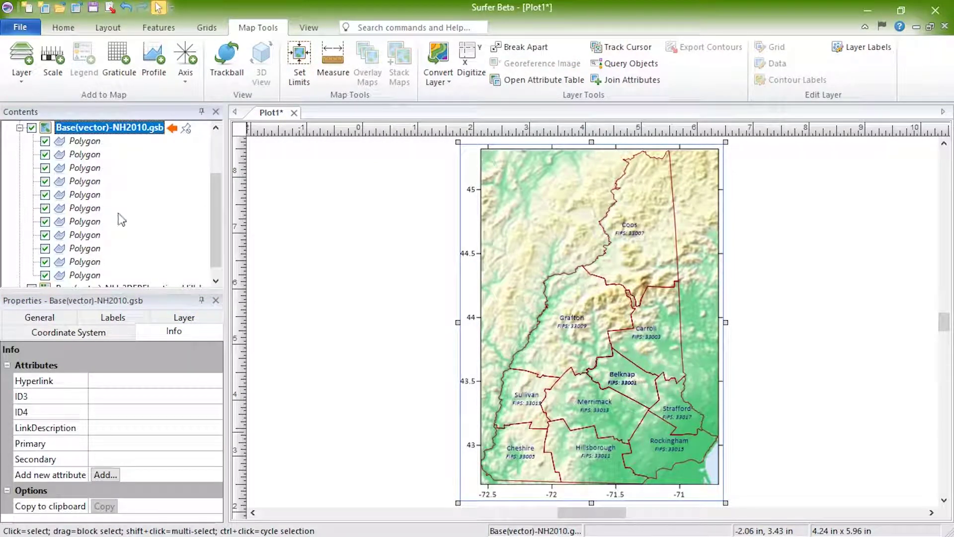
Step: Inspect the Belknap polygon's geometry and attributes, then reselect the county layer
{"action": "left_click", "coordinate": [62, 144]}
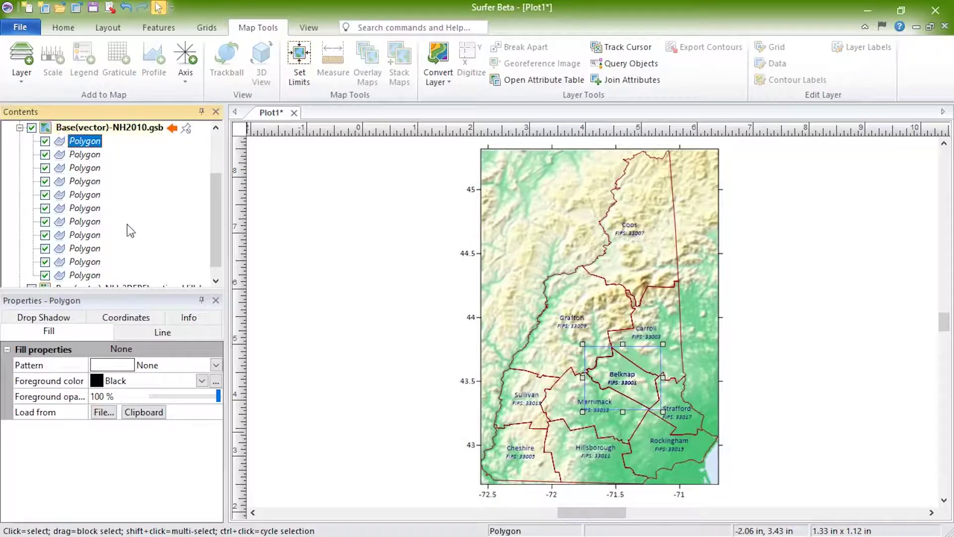
{"action": "left_click", "coordinate": [182, 318]}
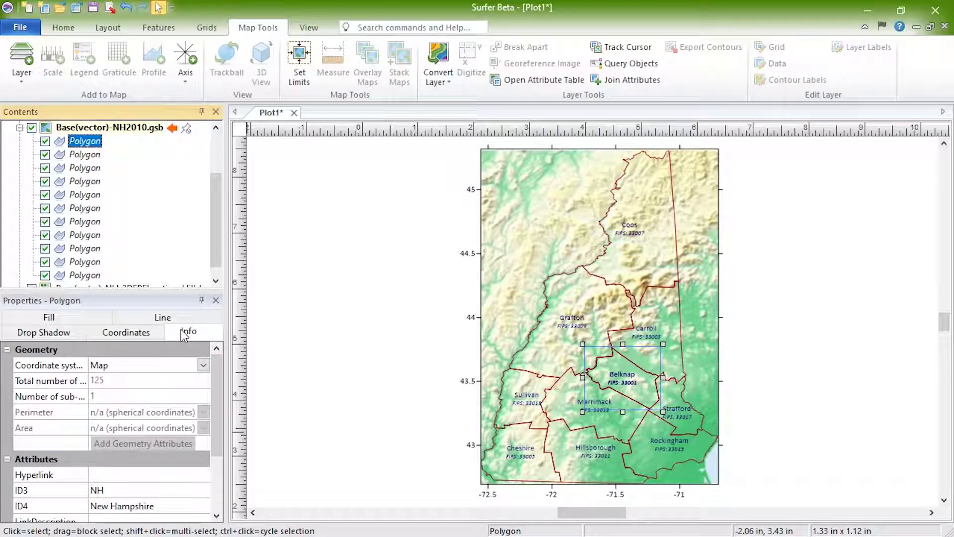
{"action": "left_click", "coordinate": [48, 129]}
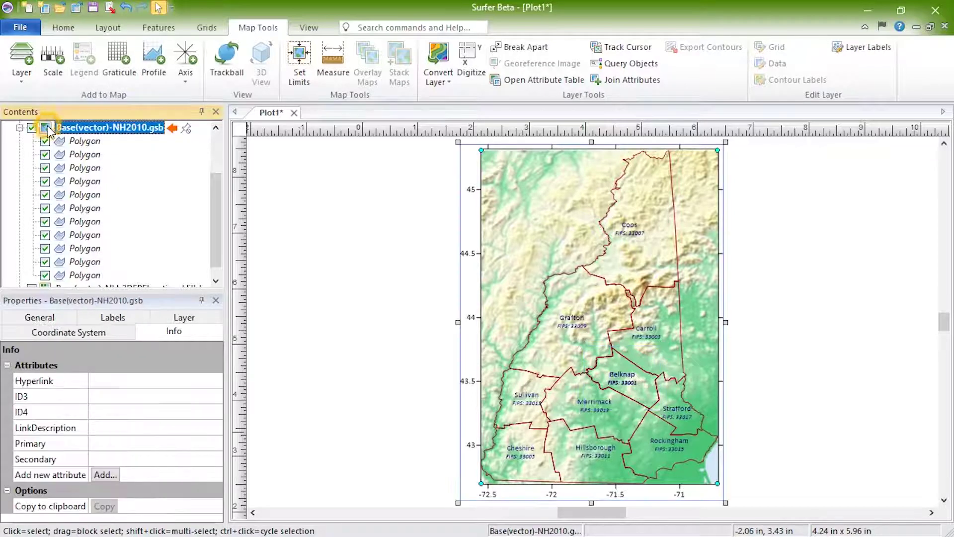
{"action": "left_click", "coordinate": [148, 329]}
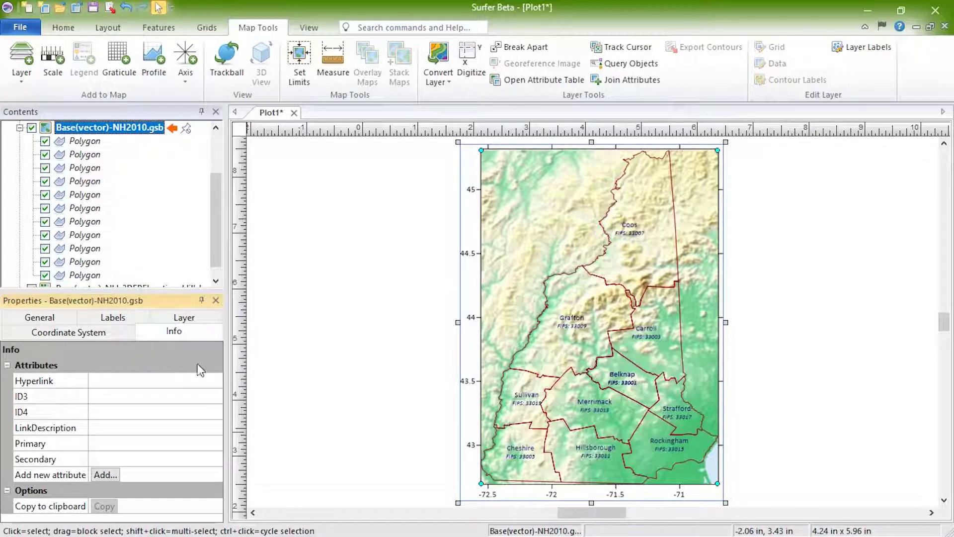
Step: Delete the Cheshire county polygon and show the Belknap polygon's fill properties
{"action": "left_click", "coordinate": [521, 469]}
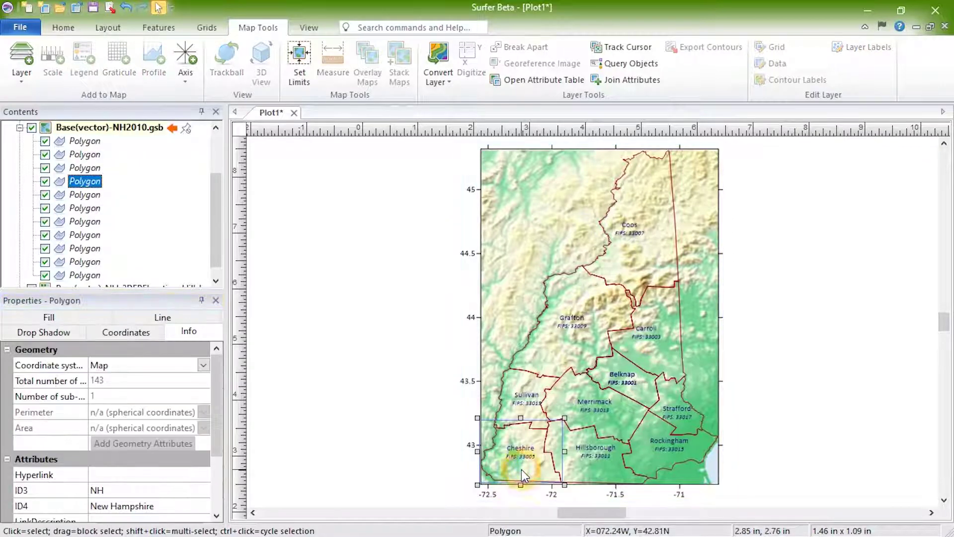
{"action": "key", "text": "Delete"}
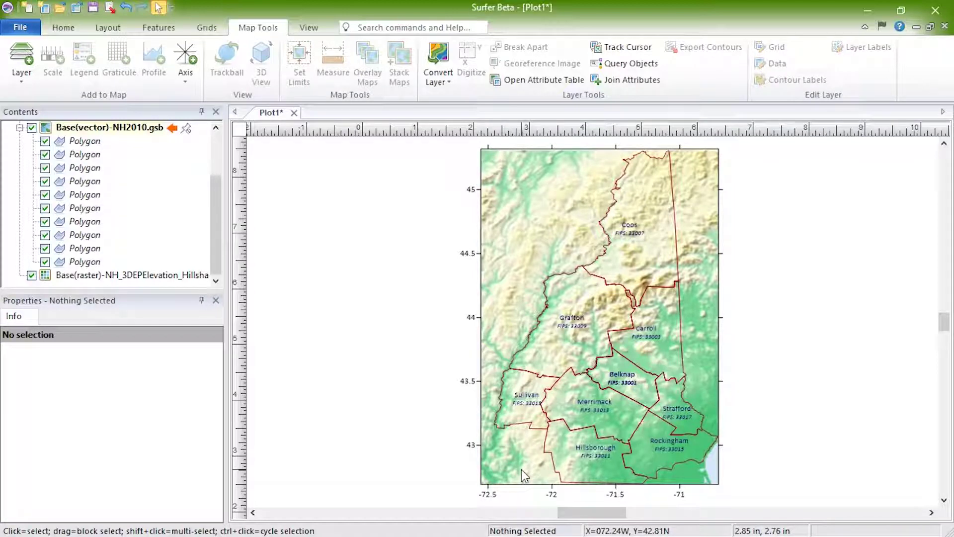
{"action": "left_click", "coordinate": [643, 394]}
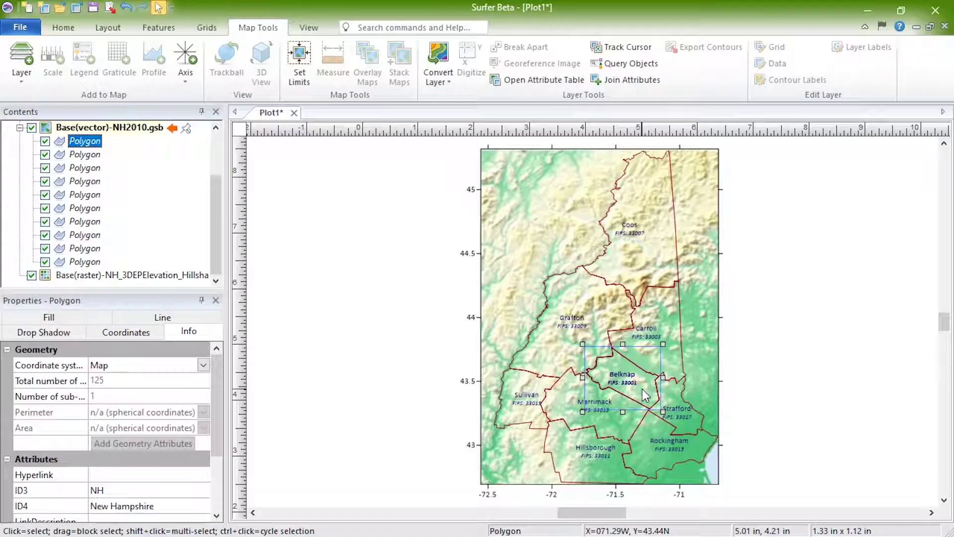
{"action": "left_click", "coordinate": [87, 318]}
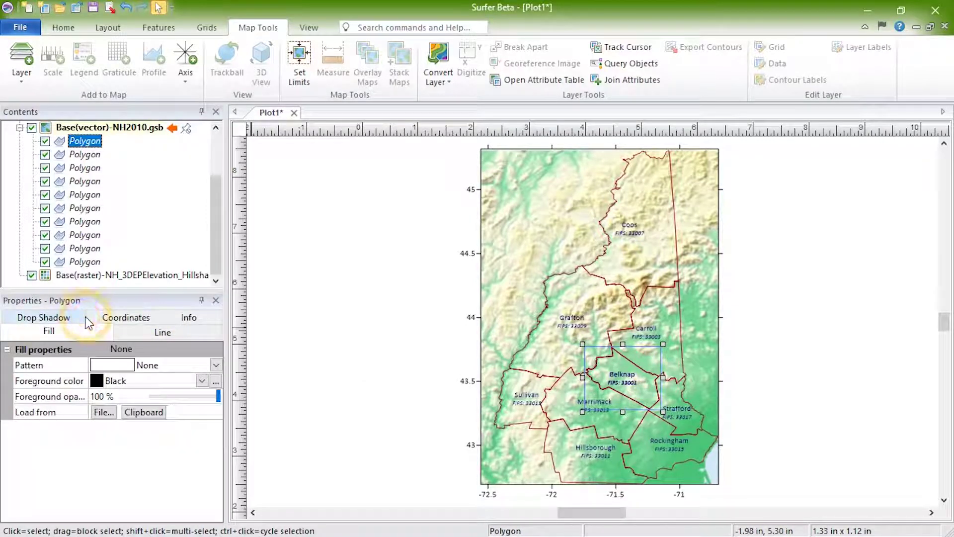
Step: Fill Belknap with a green Forward Slash hatch at 50% background opacity
{"action": "left_click", "coordinate": [216, 365]}
{"action": "left_click", "coordinate": [119, 390]}
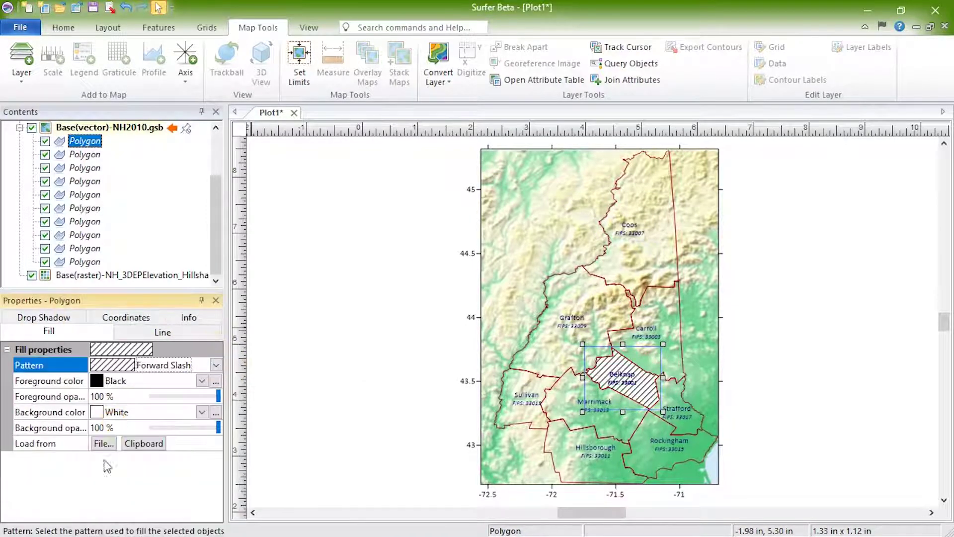
{"action": "left_click", "coordinate": [201, 380]}
{"action": "left_click", "coordinate": [160, 426]}
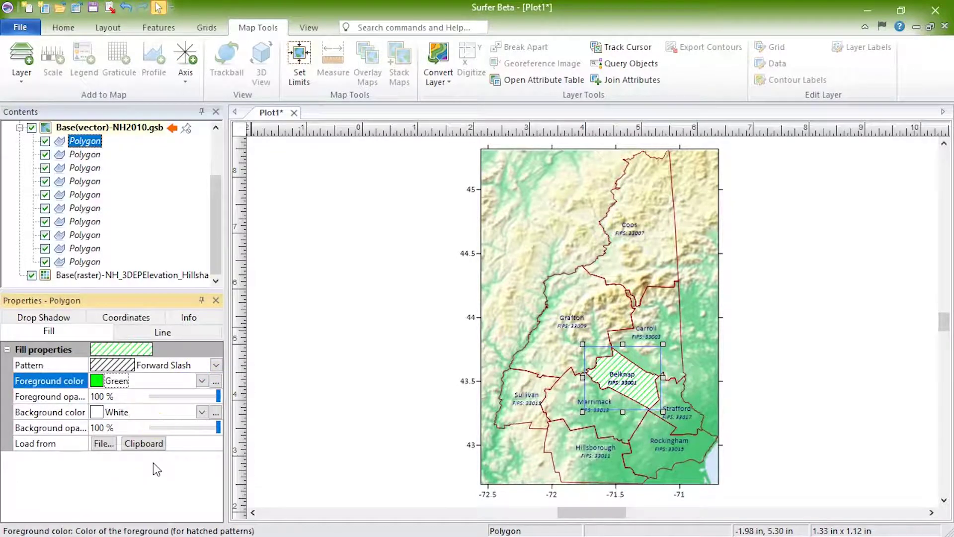
{"action": "left_click", "coordinate": [96, 428]}
{"action": "type", "text": "50"}
{"action": "key", "text": "Return"}
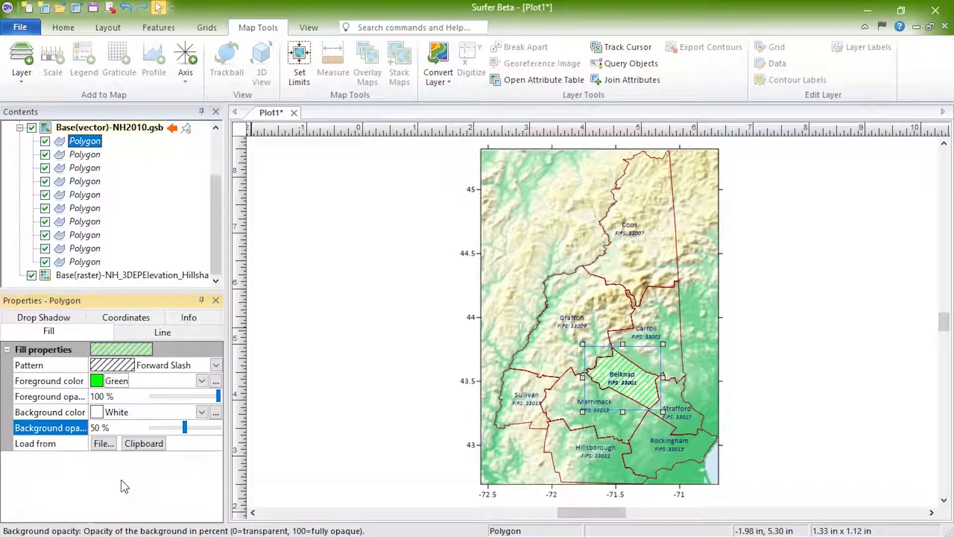
Step: Copy Belknap's fill format and paste it onto the Coos polygon
{"action": "left_click", "coordinate": [64, 28]}
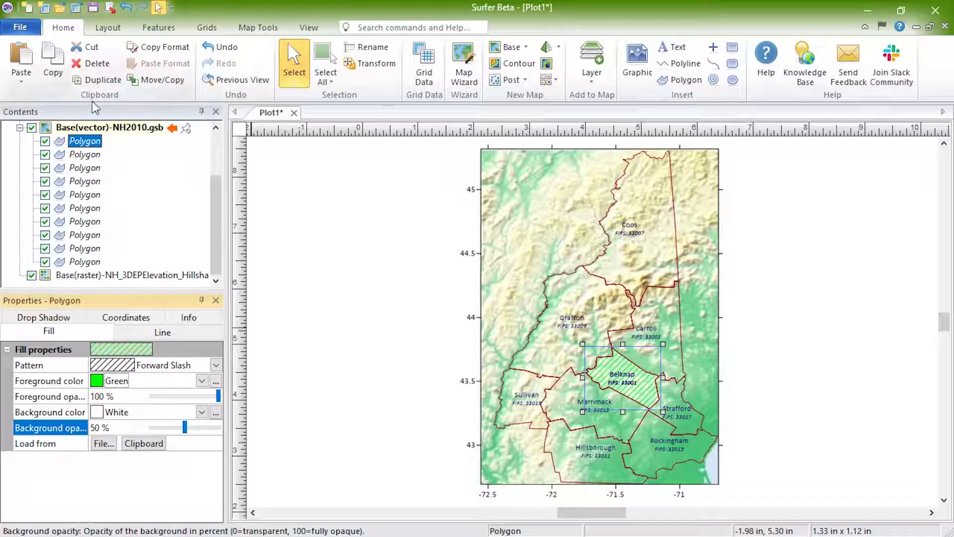
{"action": "left_click", "coordinate": [175, 49]}
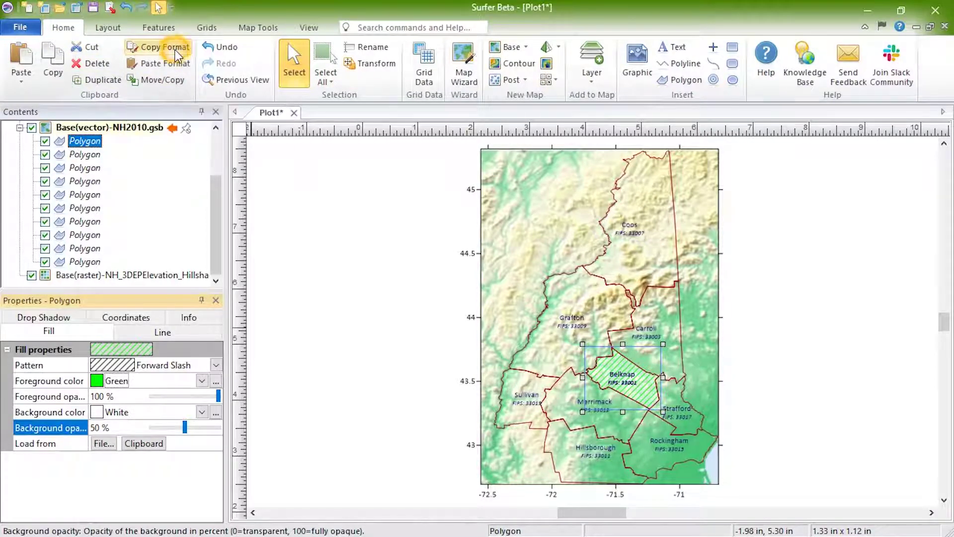
{"action": "left_click", "coordinate": [667, 238]}
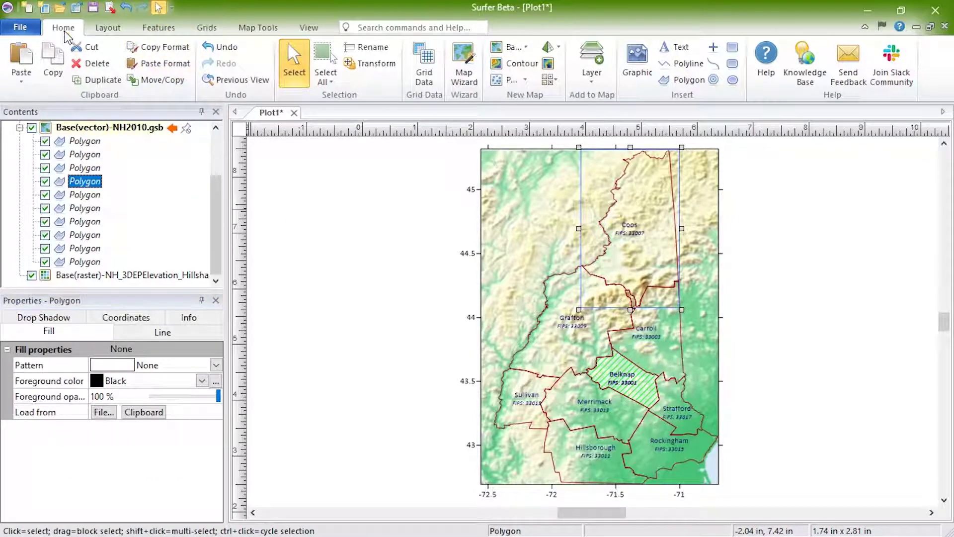
{"action": "left_click", "coordinate": [158, 70]}
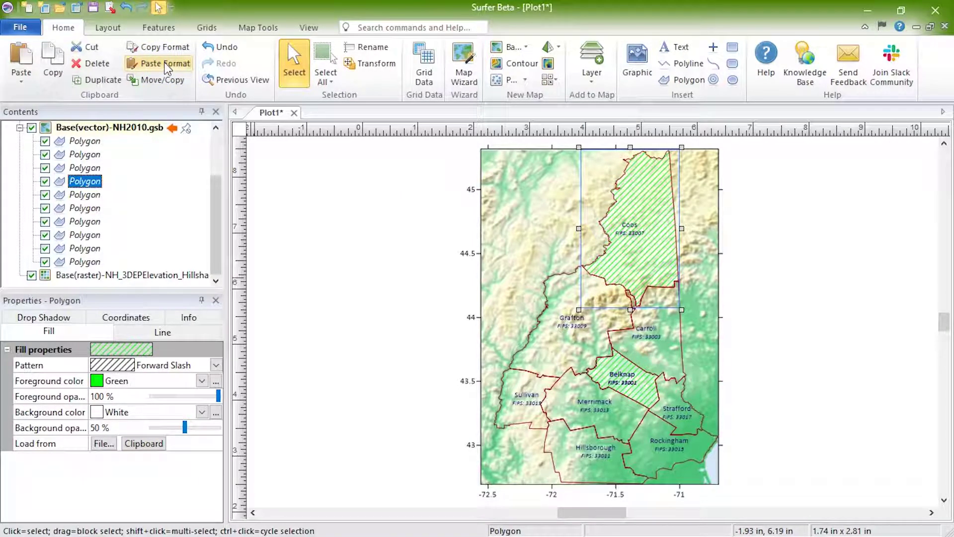
Step: Set the Coos polygon's Secondary attribute value to 'Coos County'
{"action": "left_click", "coordinate": [144, 322]}
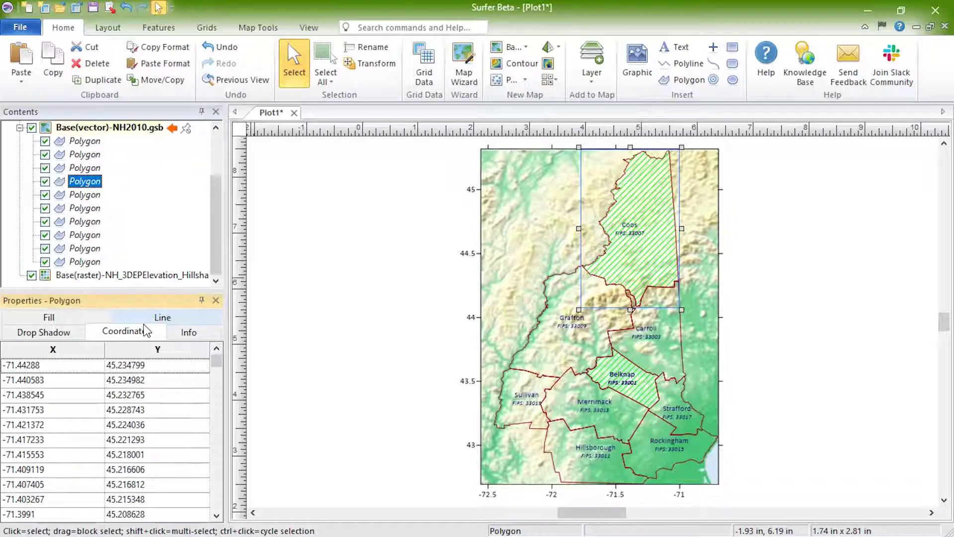
{"action": "left_click", "coordinate": [213, 332]}
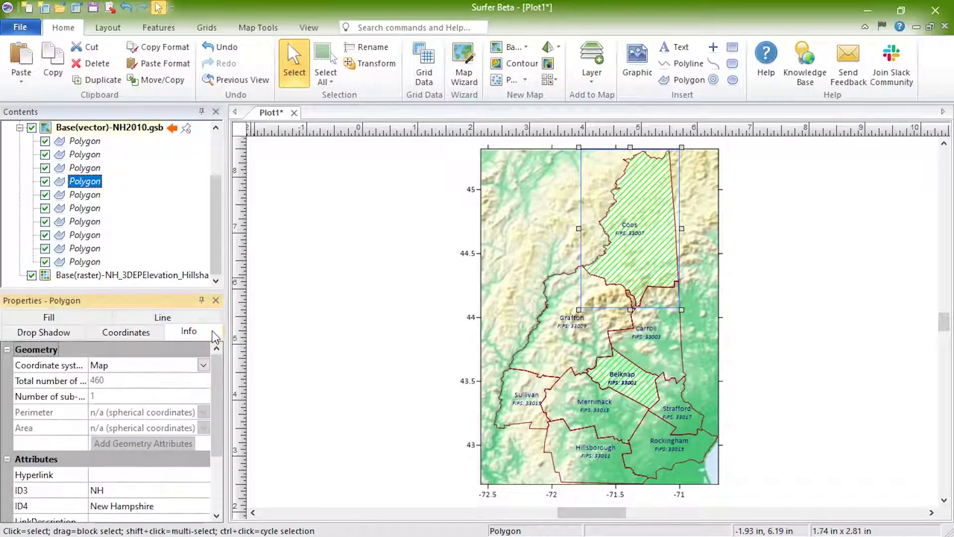
{"action": "left_click_drag", "start_coordinate": [216, 373], "coordinate": [222, 440]}
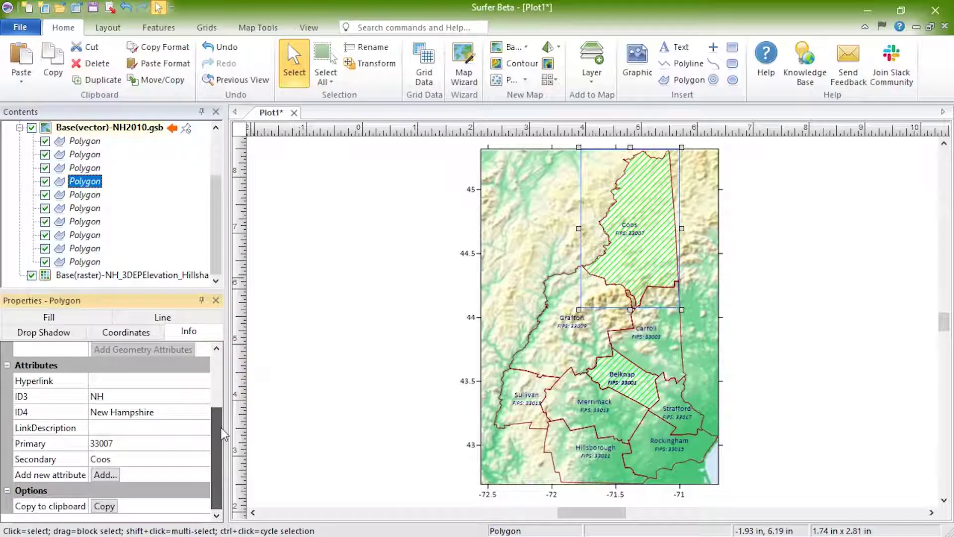
{"action": "left_click", "coordinate": [139, 458]}
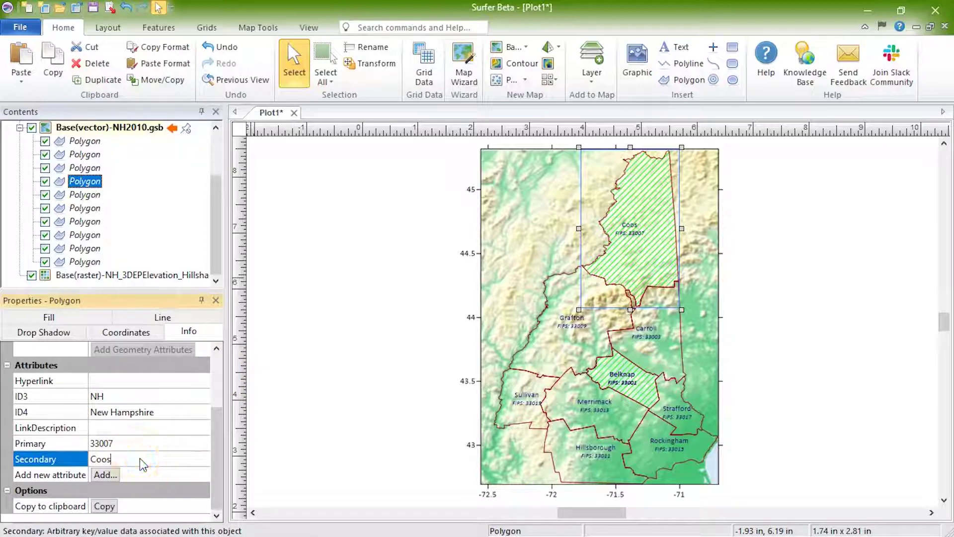
{"action": "type", "text": "Coos County"}
{"action": "key", "text": "Return"}
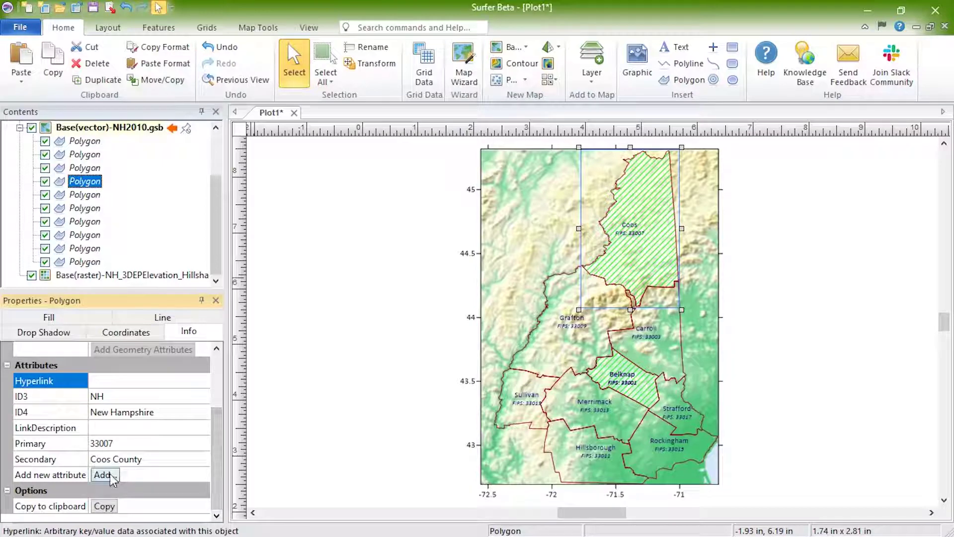
Step: Add a new attribute named Attrib1 to the Coos polygon and scroll to confirm it
{"action": "left_click", "coordinate": [109, 473]}
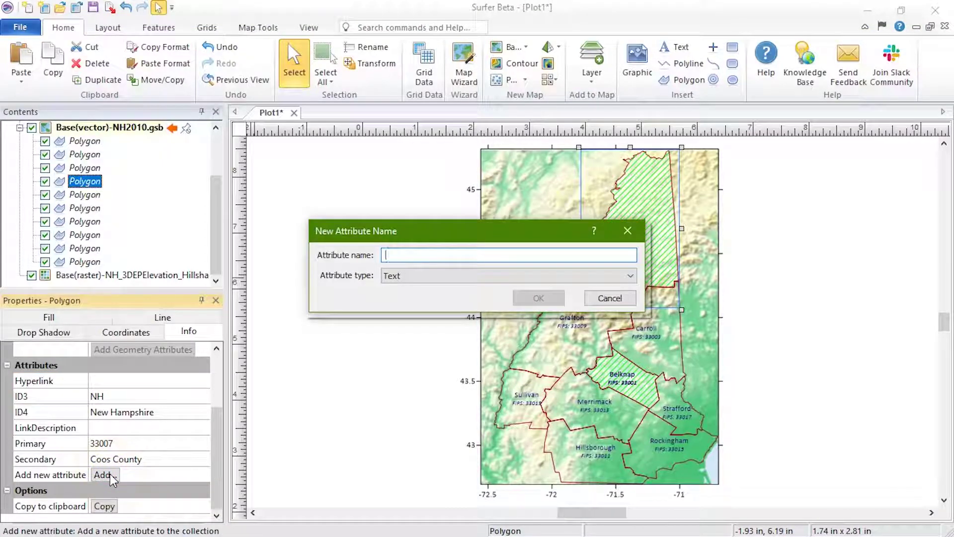
{"action": "type", "text": "Attrib1"}
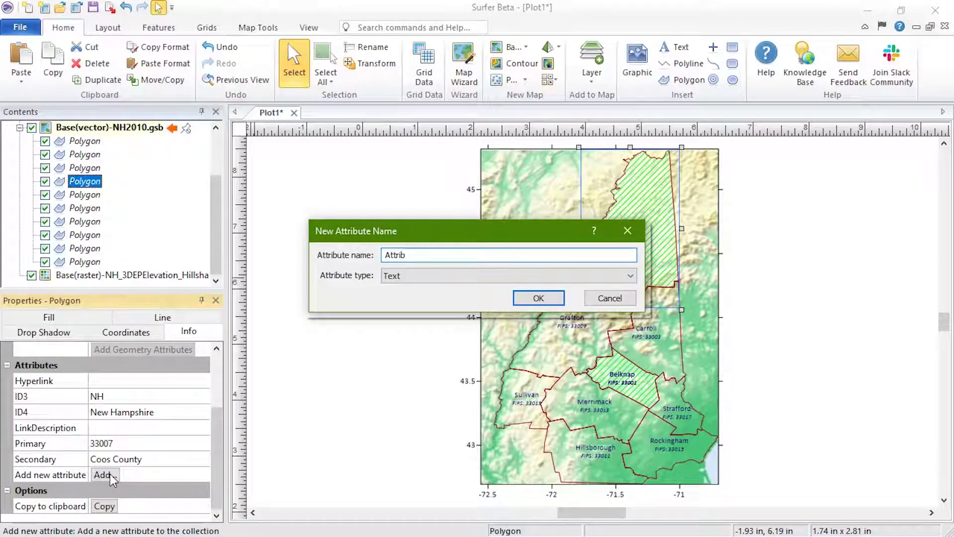
{"action": "left_click", "coordinate": [554, 299]}
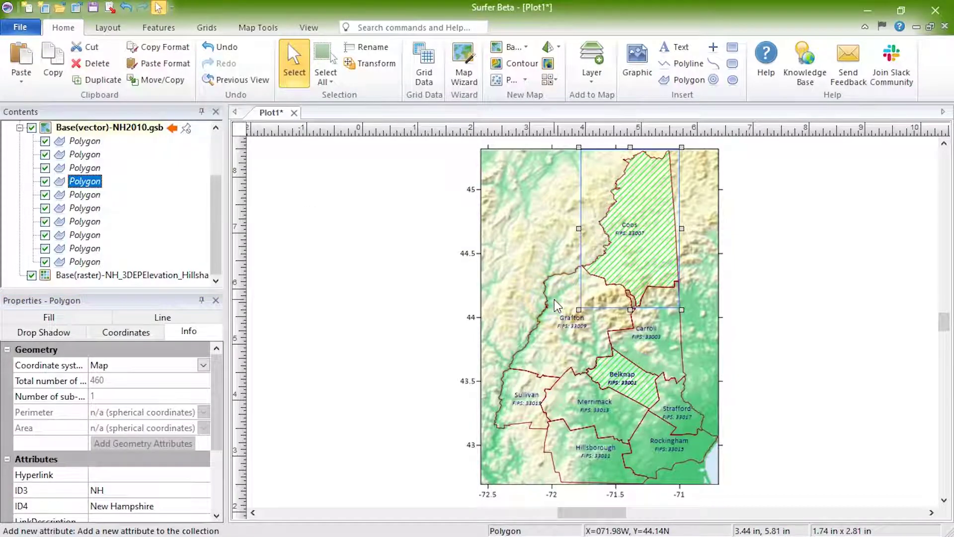
{"action": "left_click_drag", "start_coordinate": [216, 424], "coordinate": [219, 492]}
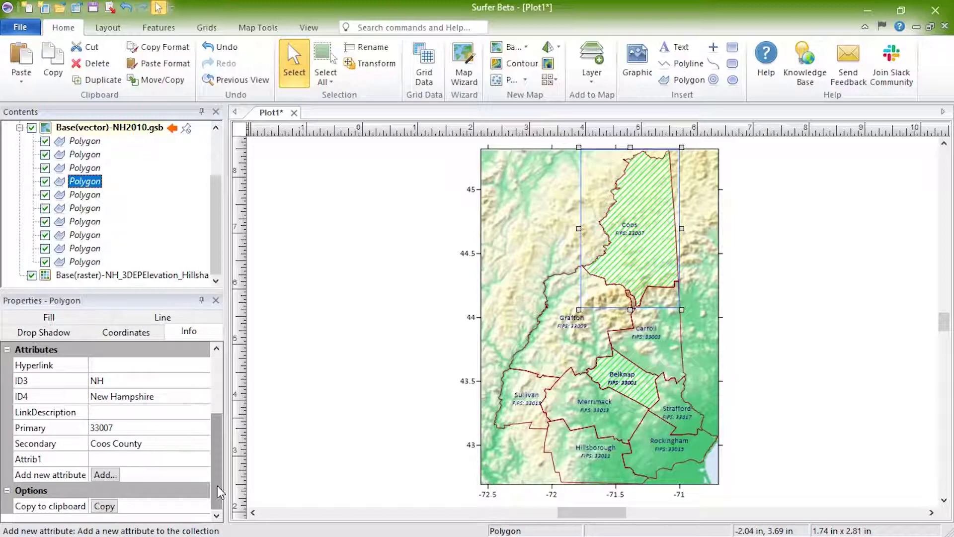
{"action": "left_click", "coordinate": [679, 457]}
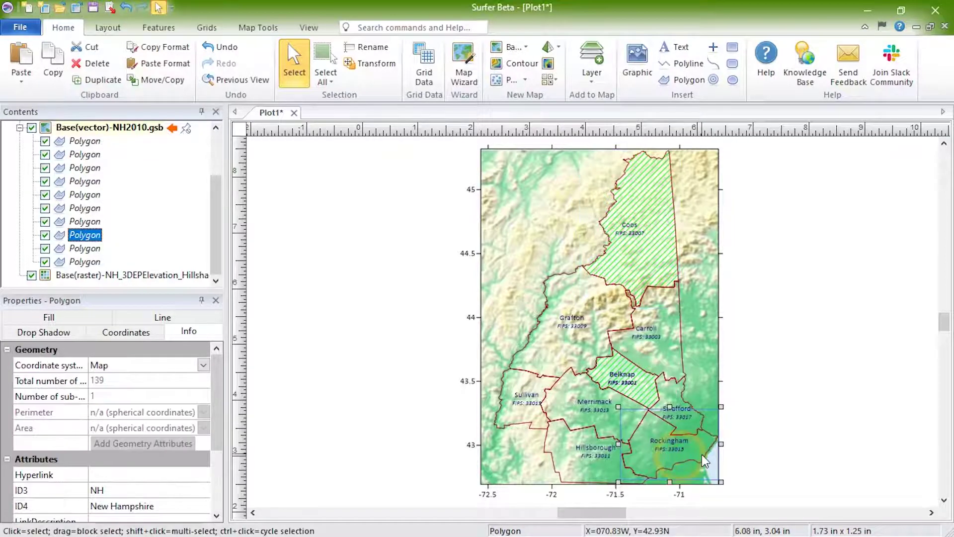
Step: Reshape Rockingham's southern boundary to remove its two spikes, then return to the full map
{"action": "scroll", "coordinate": [705, 461], "scroll_direction": "up", "scroll_amount": 6}
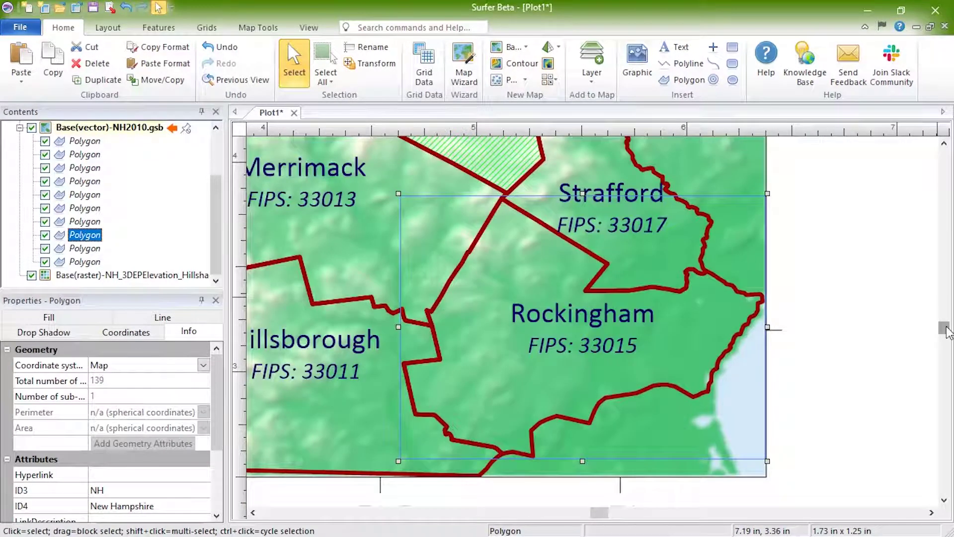
{"action": "left_click", "coordinate": [172, 30]}
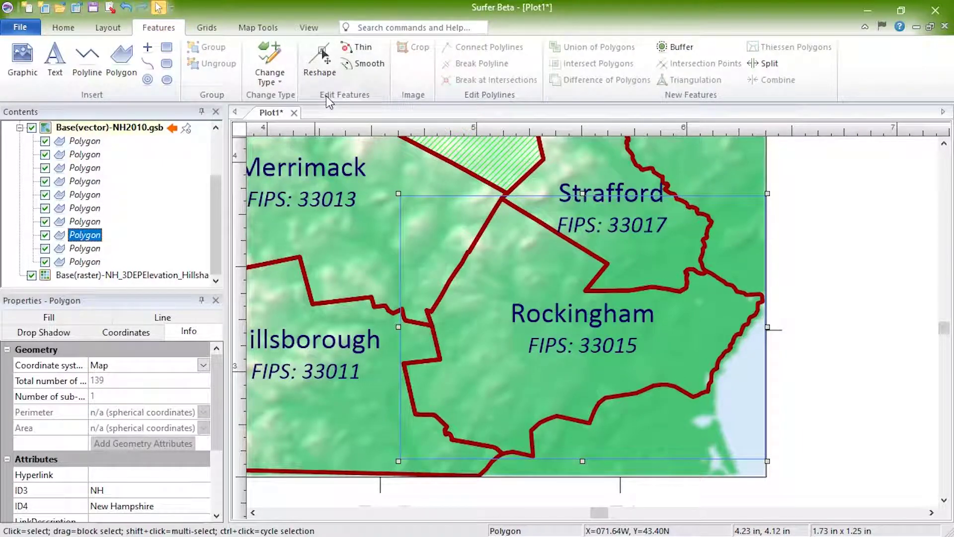
{"action": "left_click", "coordinate": [321, 69]}
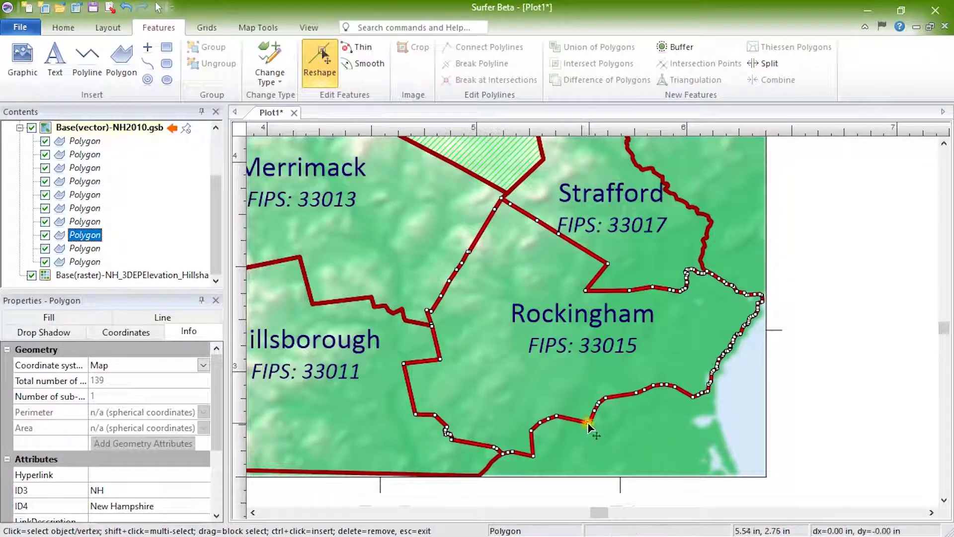
{"action": "left_click_drag", "start_coordinate": [588, 422], "coordinate": [577, 403]}
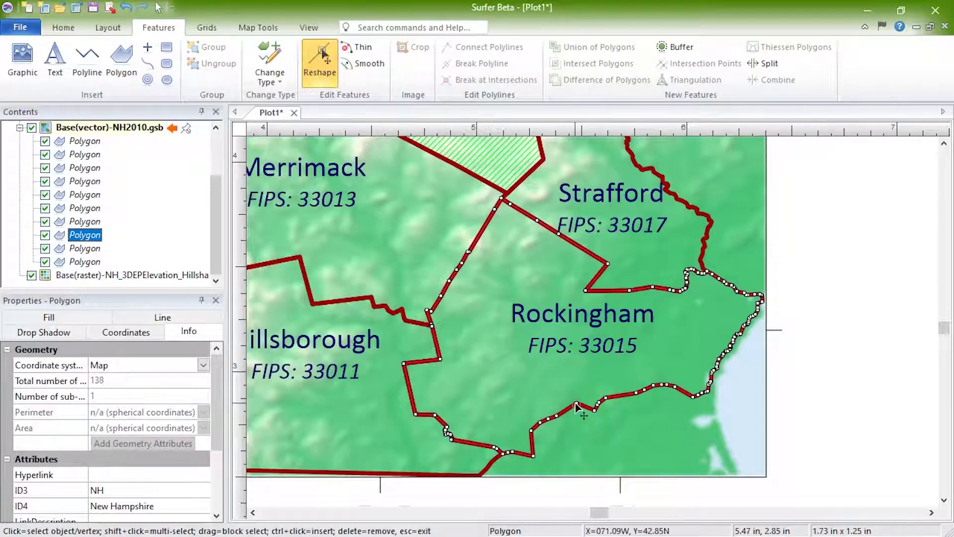
{"action": "left_click", "coordinate": [533, 457]}
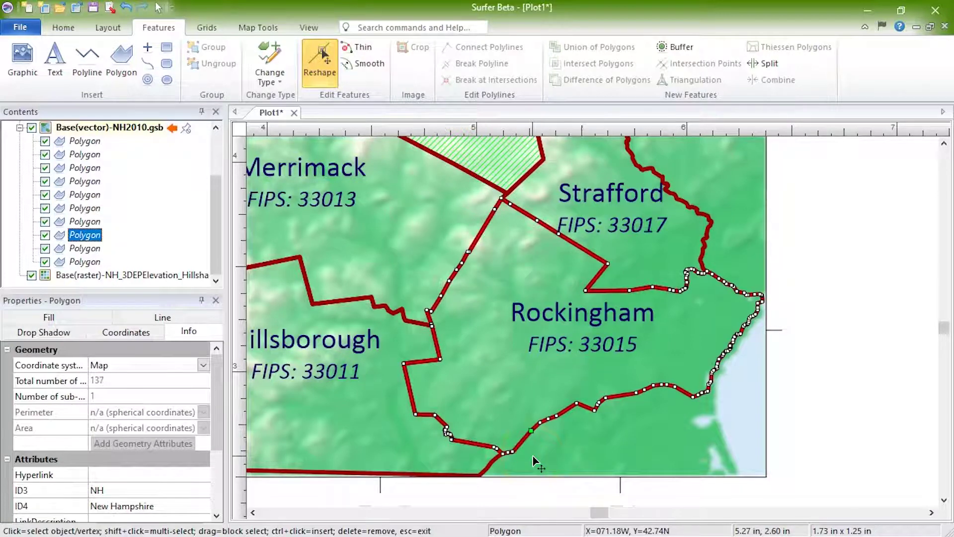
{"action": "key", "text": "Escape"}
{"action": "key", "text": "ctrl+d"}
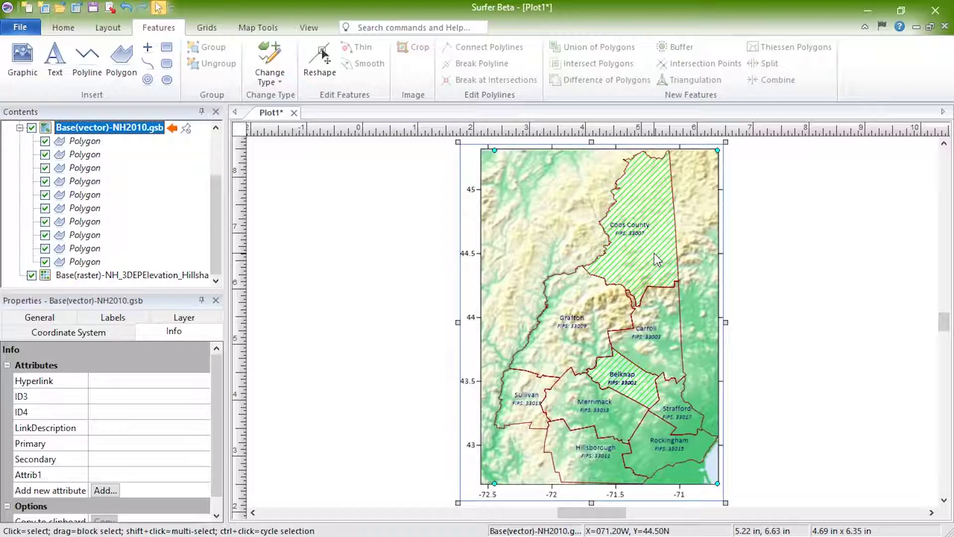
{"action": "left_click", "coordinate": [654, 252]}
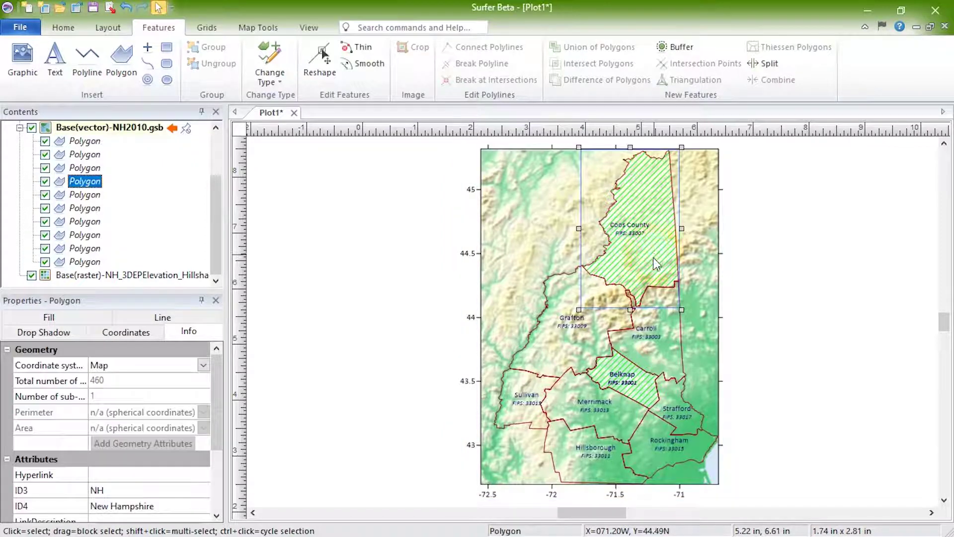
Step: Select the Grafton and Belknap polygons and change their outline colour to Deep Yellow
{"action": "left_click", "coordinate": [603, 407], "text": "shift"}
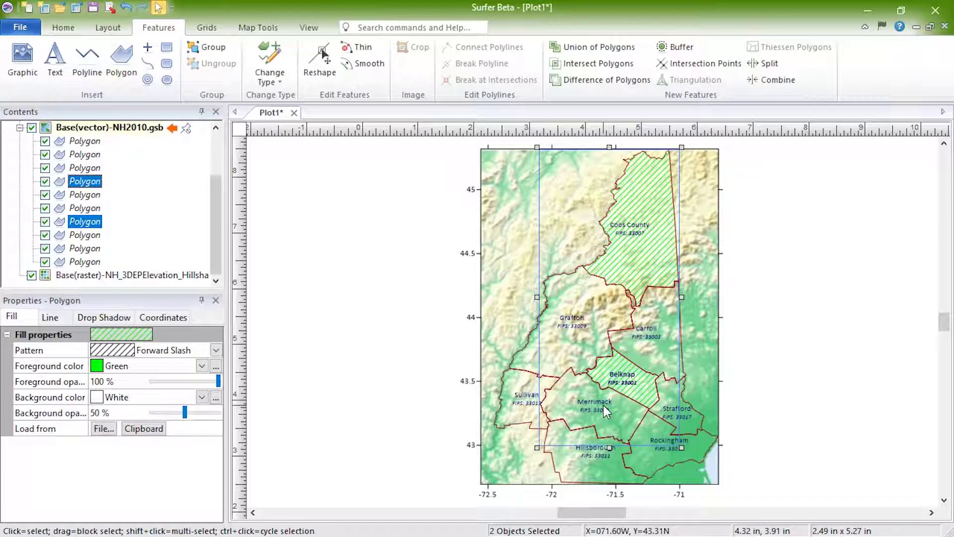
{"action": "left_click", "coordinate": [79, 143]}
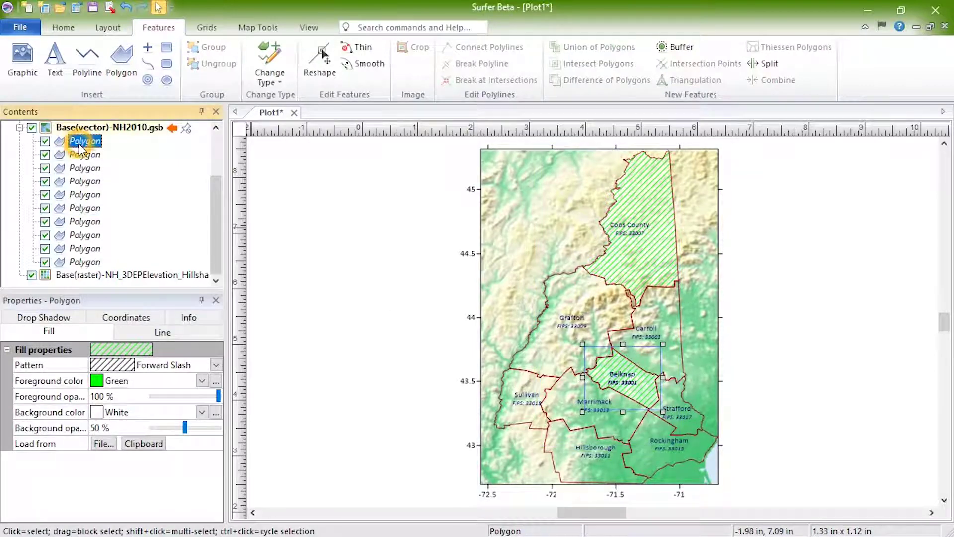
{"action": "left_click", "coordinate": [62, 265], "text": "shift"}
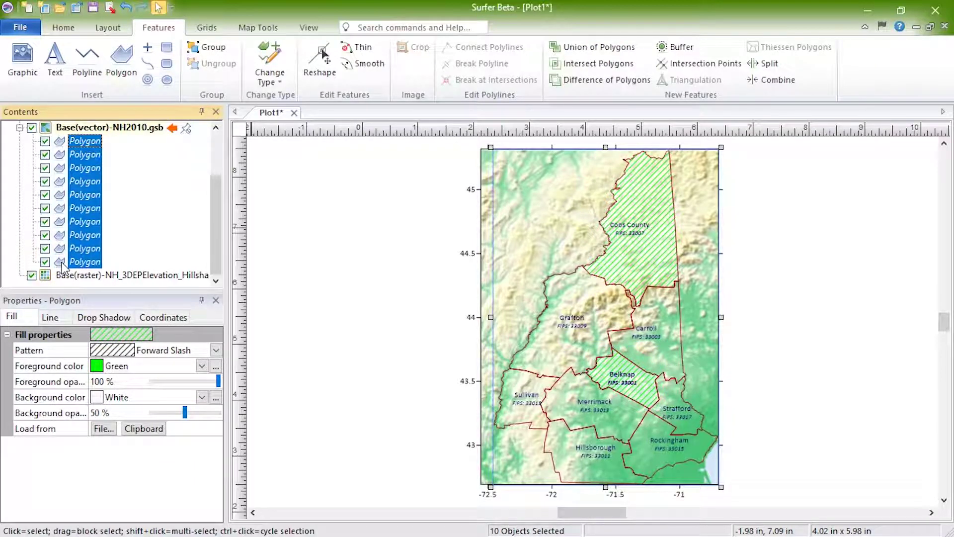
{"action": "left_click", "coordinate": [58, 195]}
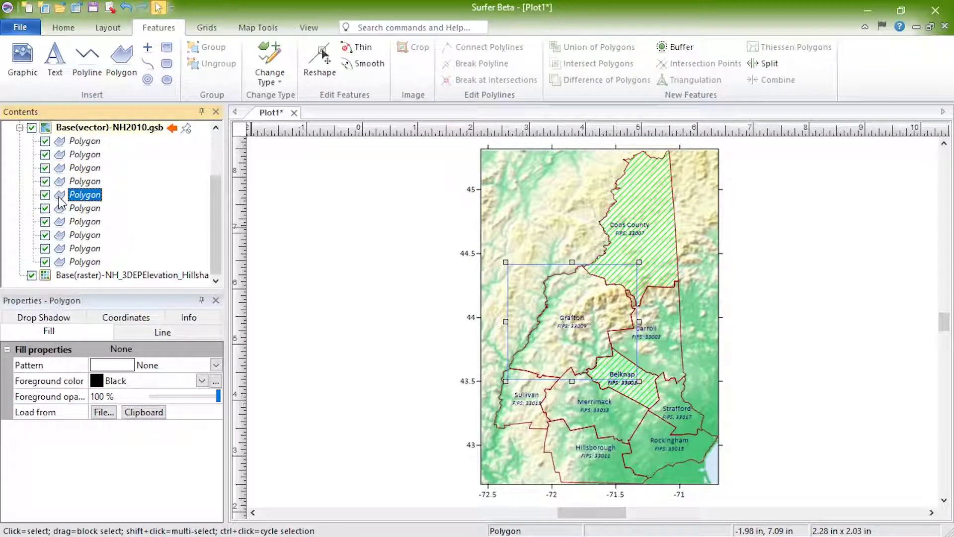
{"action": "left_click", "coordinate": [61, 142], "text": "shift"}
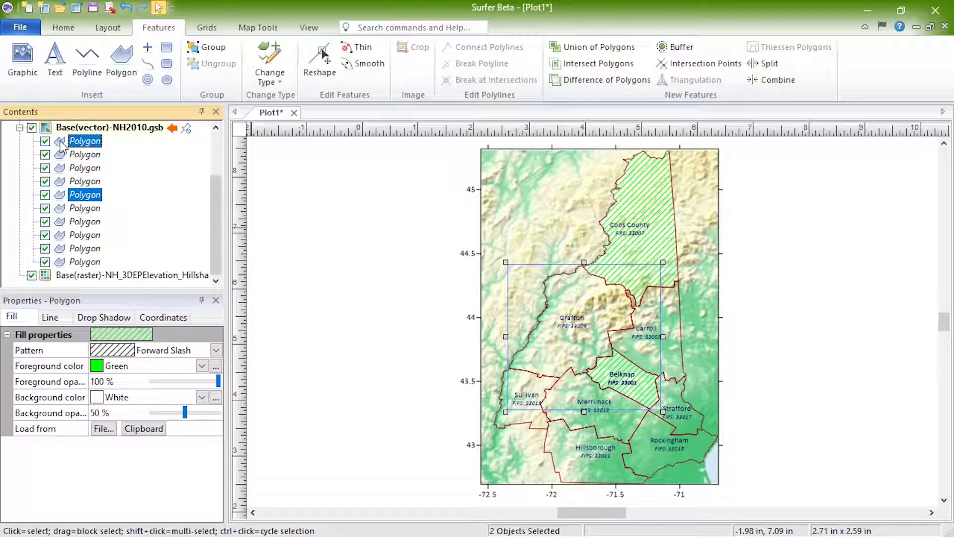
{"action": "left_click", "coordinate": [54, 317]}
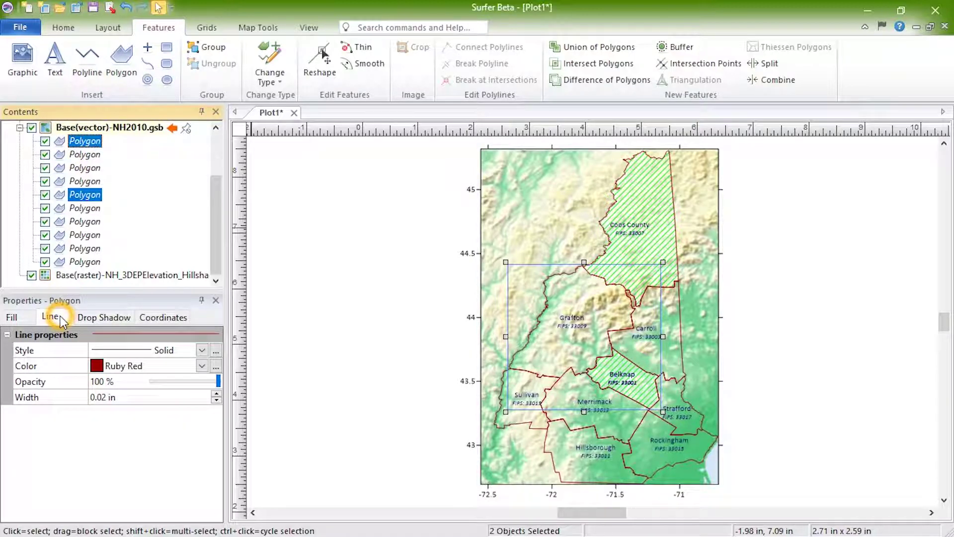
{"action": "left_click", "coordinate": [202, 366]}
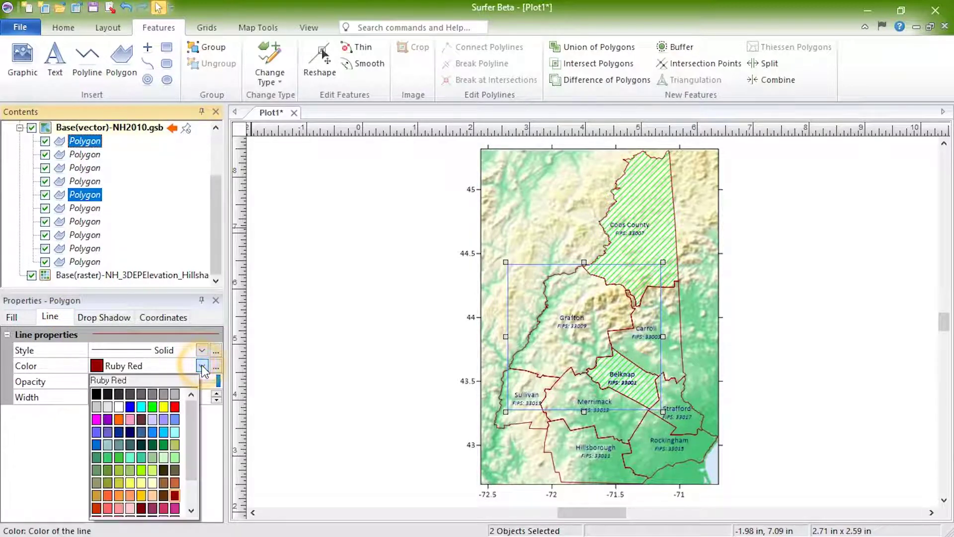
{"action": "left_click", "coordinate": [143, 491]}
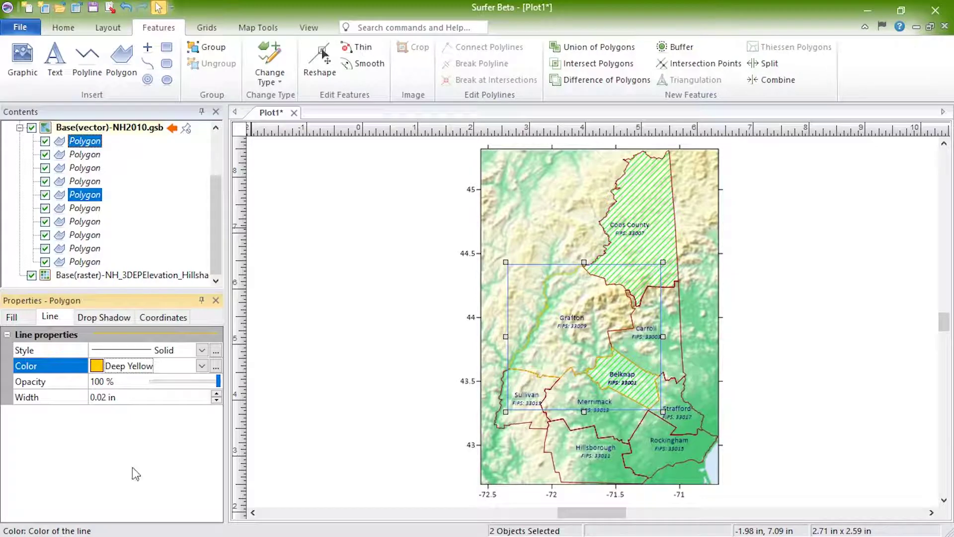
{"action": "left_click", "coordinate": [44, 129]}
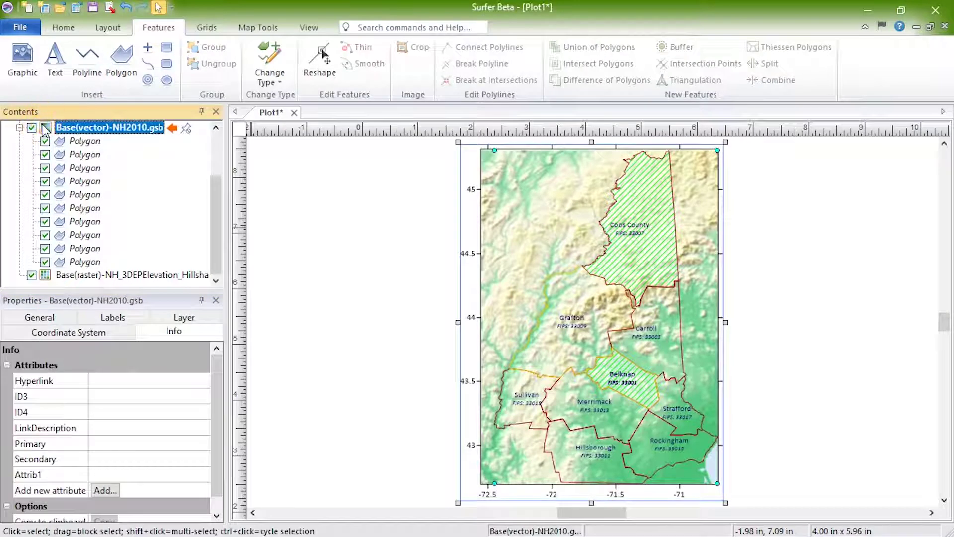
Step: Place a text label reading 1:8000000 on the map
{"action": "left_click", "coordinate": [63, 27]}
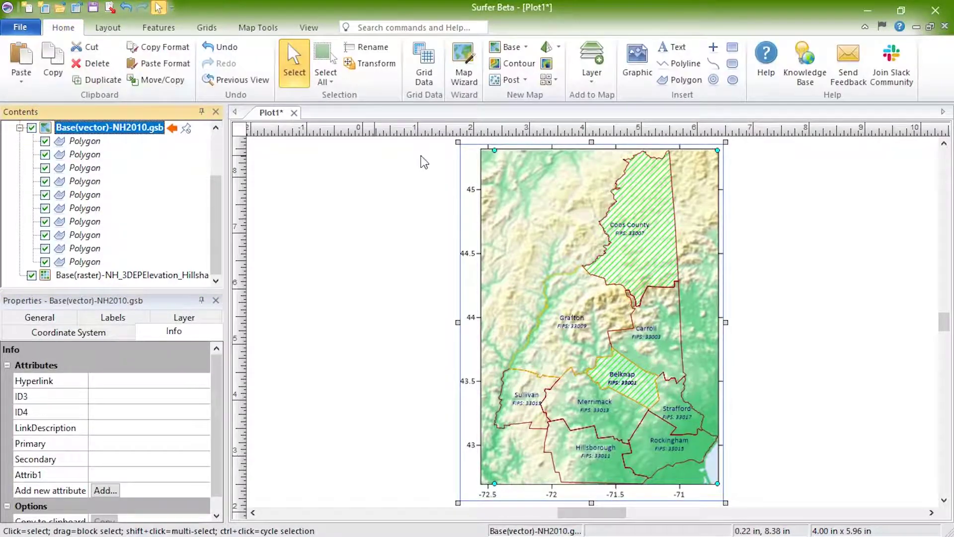
{"action": "left_click", "coordinate": [678, 46]}
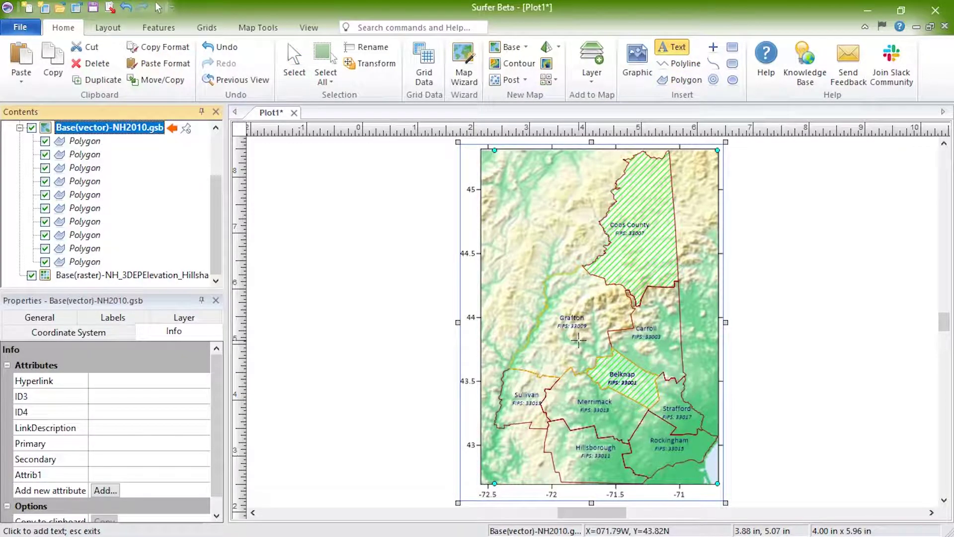
{"action": "left_click", "coordinate": [579, 340]}
{"action": "type", "text": "1:8"}
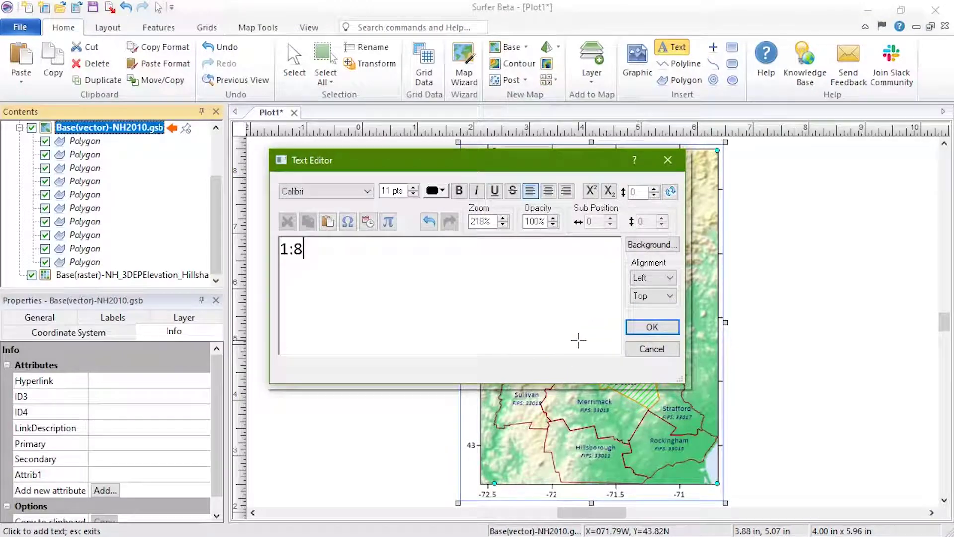
{"action": "type", "text": "000000"}
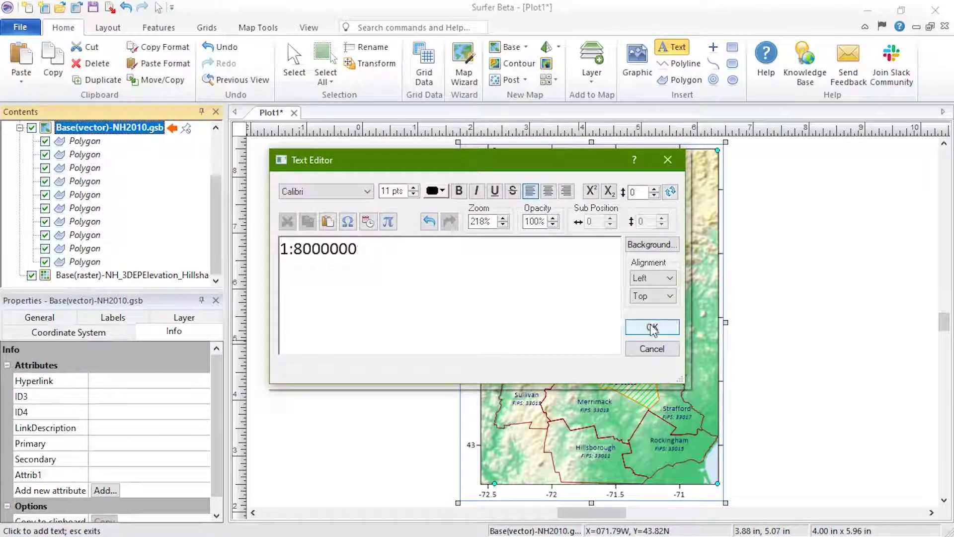
{"action": "left_click", "coordinate": [652, 328]}
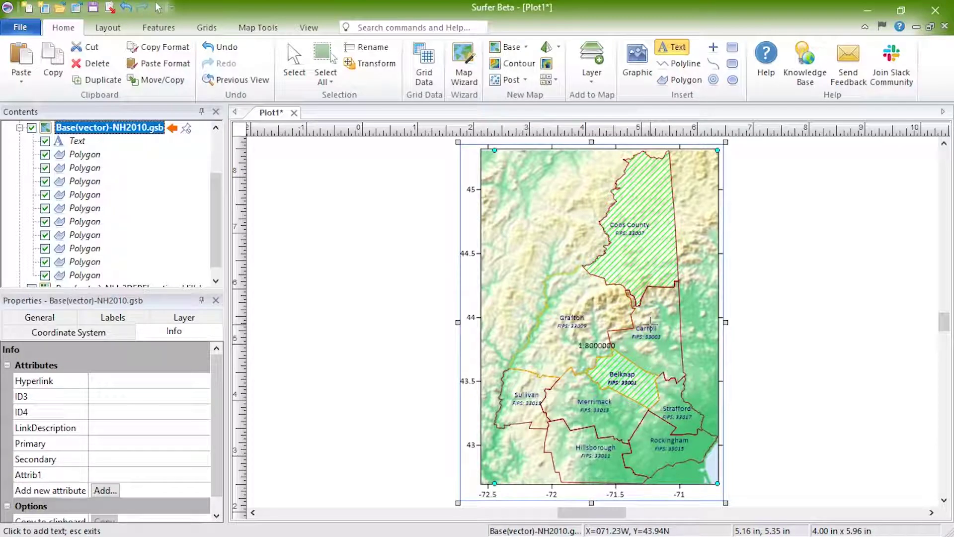
{"action": "key", "text": "Escape"}
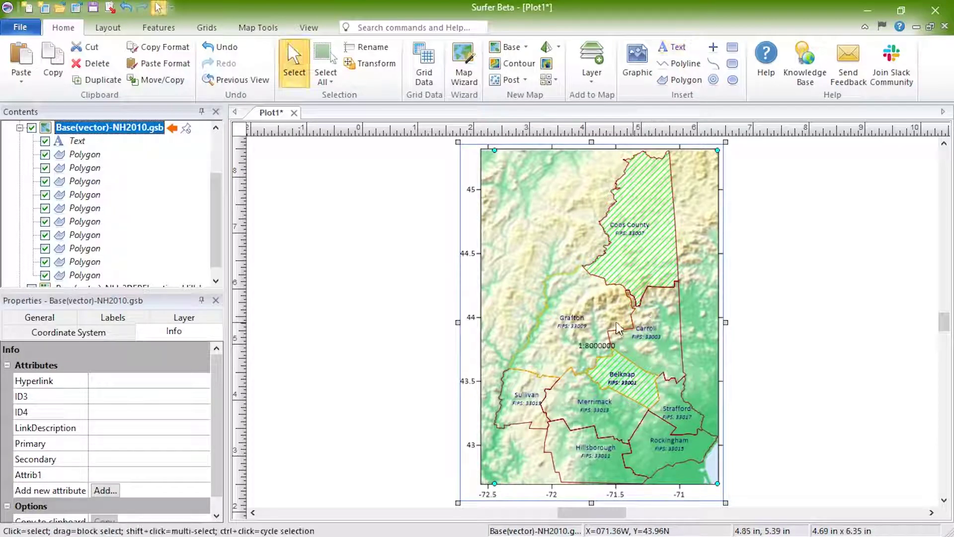
Step: Drag the 1:8000000 label to the map's top-left corner, then select the Rockingham polygon
{"action": "left_click", "coordinate": [599, 348]}
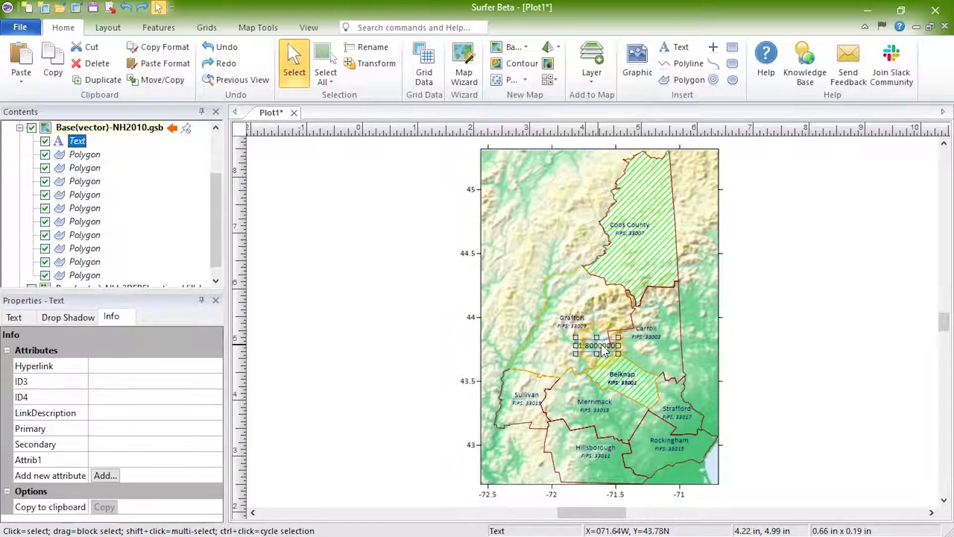
{"action": "left_click_drag", "start_coordinate": [599, 348], "coordinate": [501, 156]}
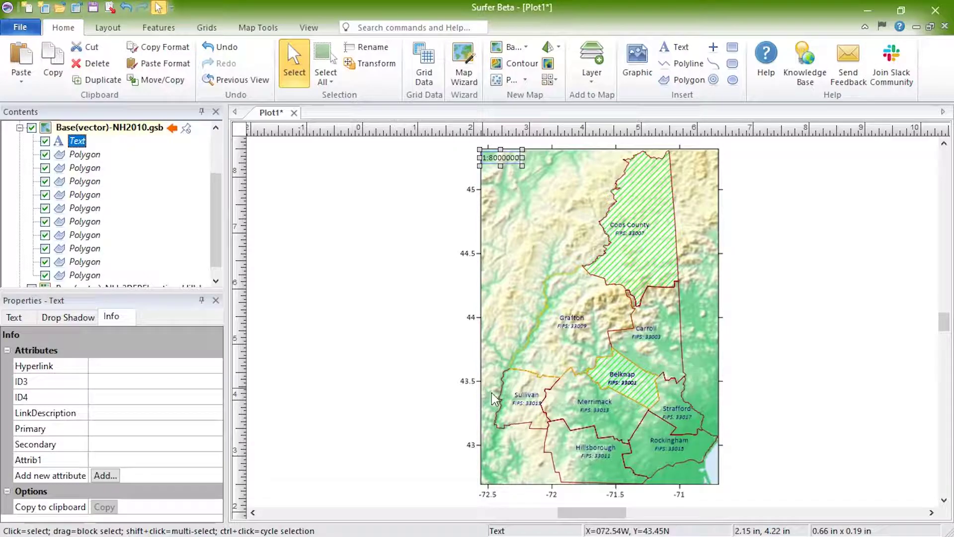
{"action": "left_click", "coordinate": [697, 454]}
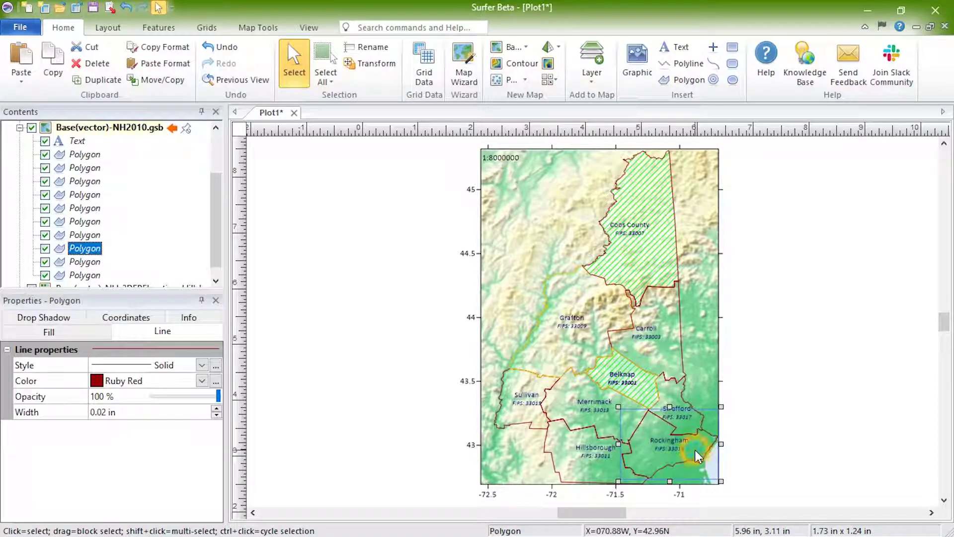
{"action": "left_click", "coordinate": [175, 85]}
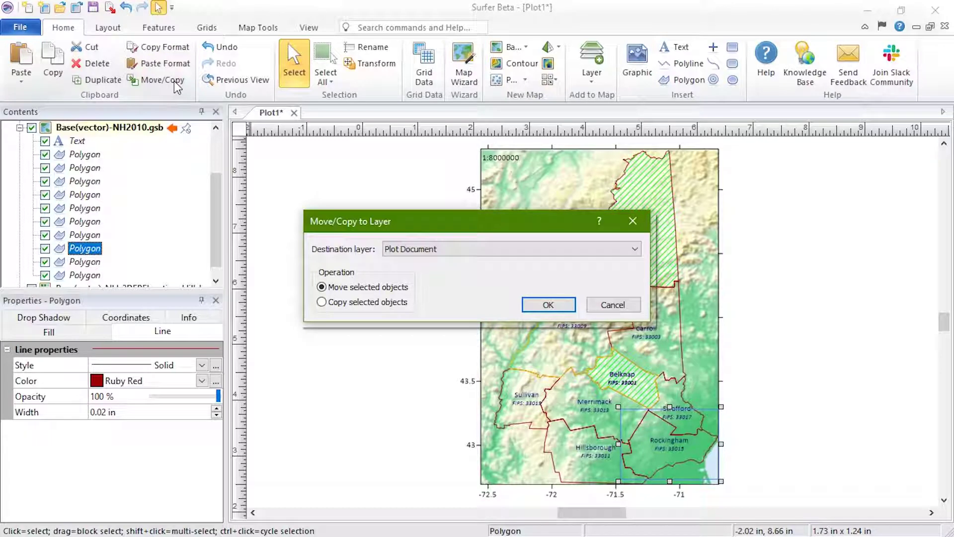
Step: Move the Rockingham polygon to the Plot Document layer and toggle the map off and on
{"action": "left_click", "coordinate": [634, 249]}
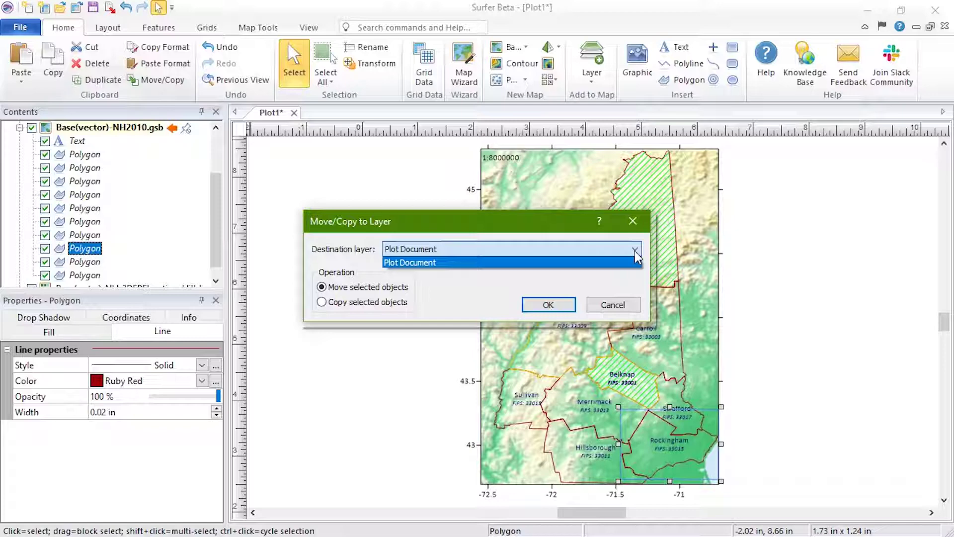
{"action": "left_click", "coordinate": [636, 252]}
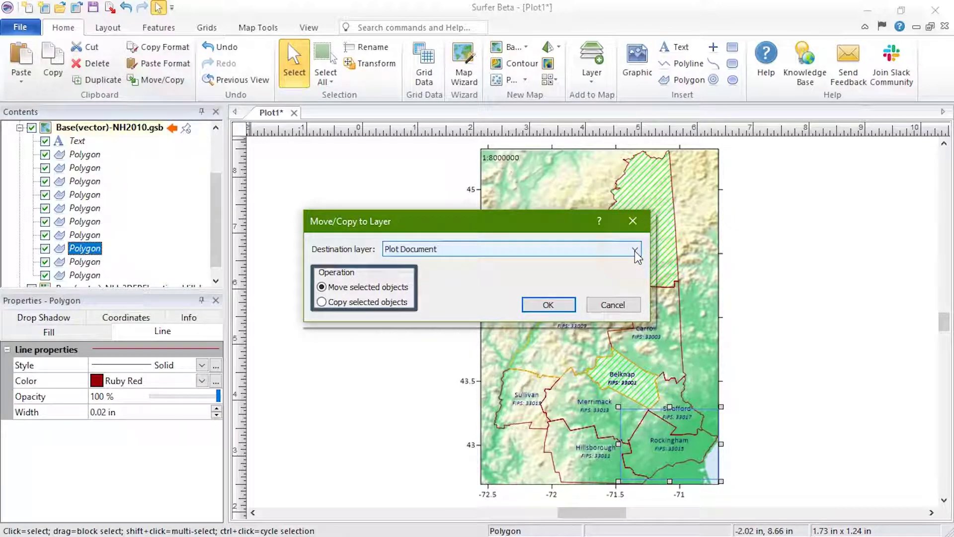
{"action": "left_click", "coordinate": [565, 306]}
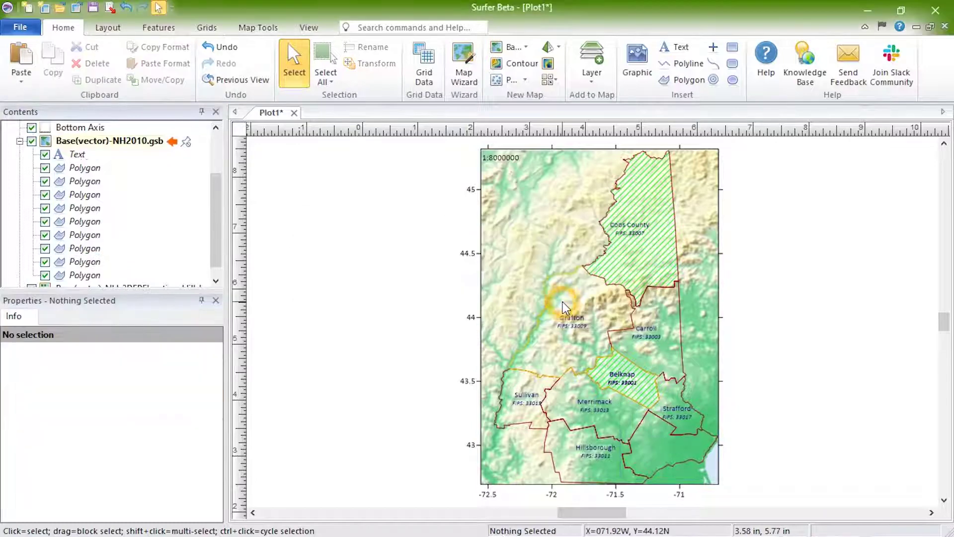
{"action": "left_click", "coordinate": [219, 248]}
{"action": "left_click_drag", "start_coordinate": [222, 256], "coordinate": [216, 201]}
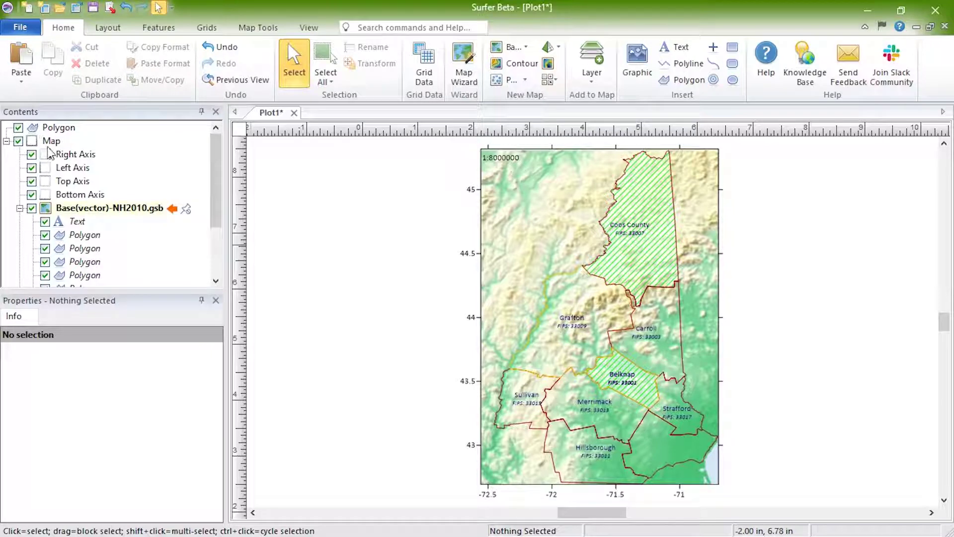
{"action": "left_click", "coordinate": [18, 141]}
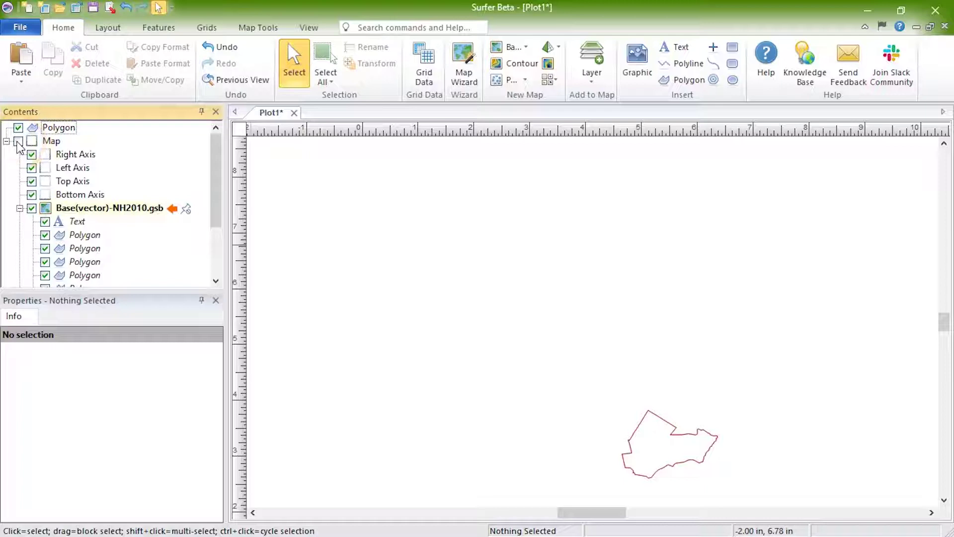
{"action": "left_click", "coordinate": [18, 141]}
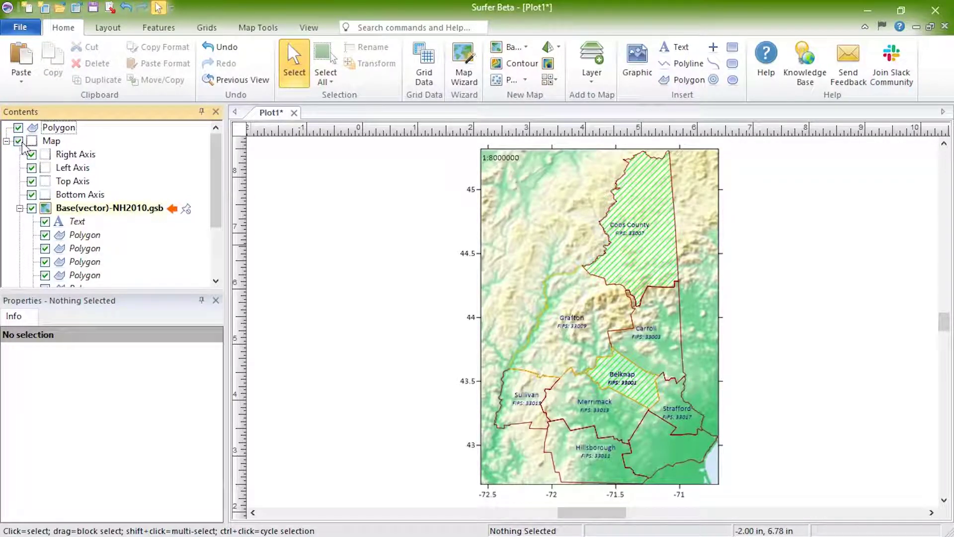
Step: Move the plot-level Rockingham polygon into the Base(vector)-NH2010.gsb map layer
{"action": "left_click", "coordinate": [55, 127]}
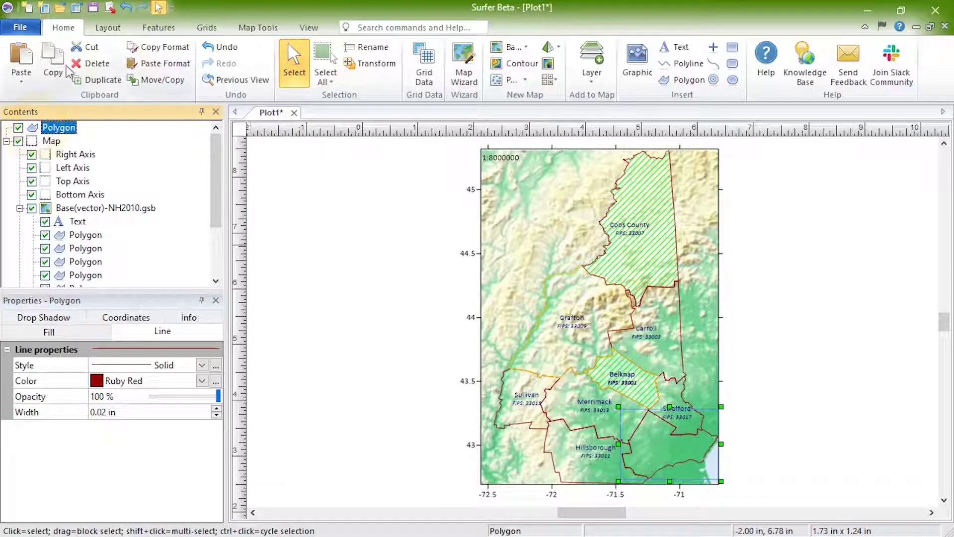
{"action": "left_click", "coordinate": [160, 80]}
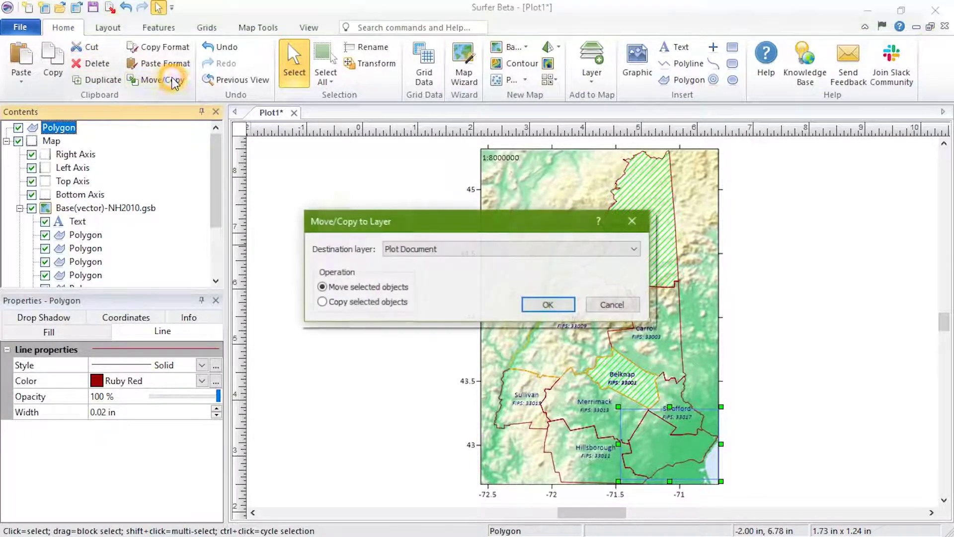
{"action": "left_click", "coordinate": [450, 251]}
{"action": "left_click", "coordinate": [460, 264]}
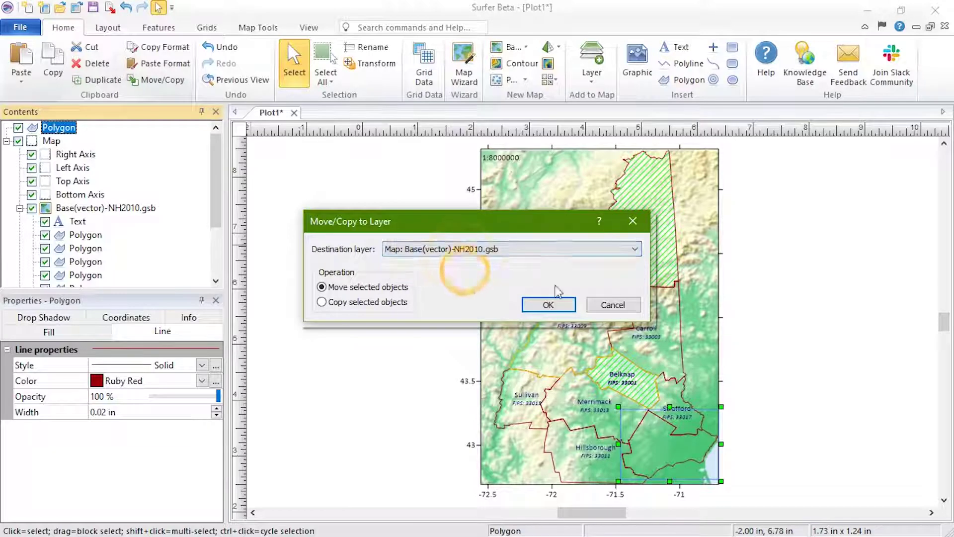
{"action": "left_click", "coordinate": [550, 303]}
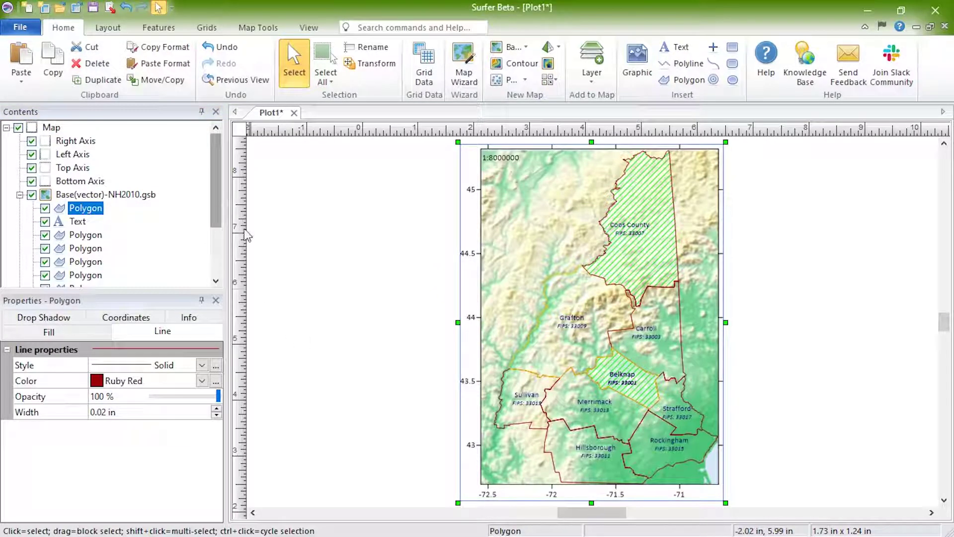
{"action": "left_click", "coordinate": [597, 406]}
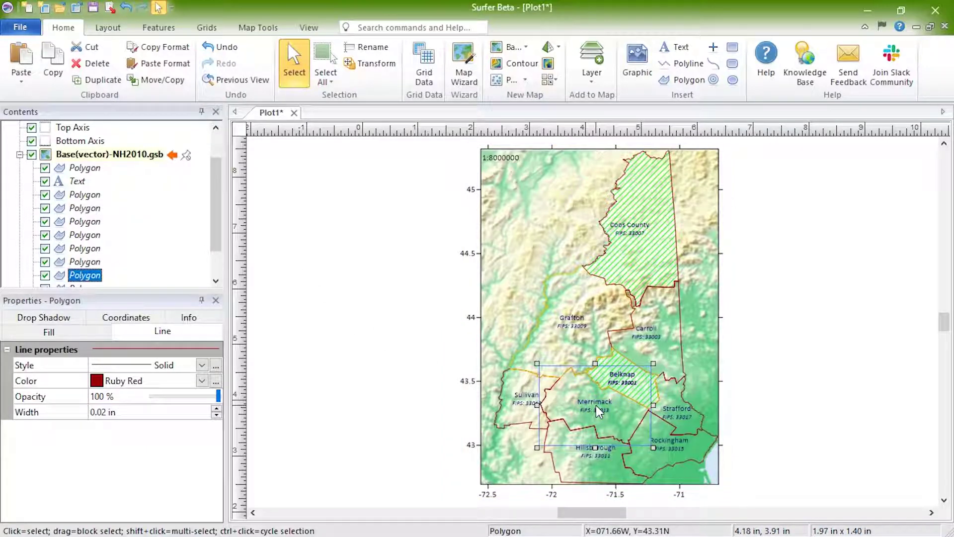
Step: Duplicate the Merrimack polygon, drag the copy aside, and delete it
{"action": "key", "text": "ctrl+d"}
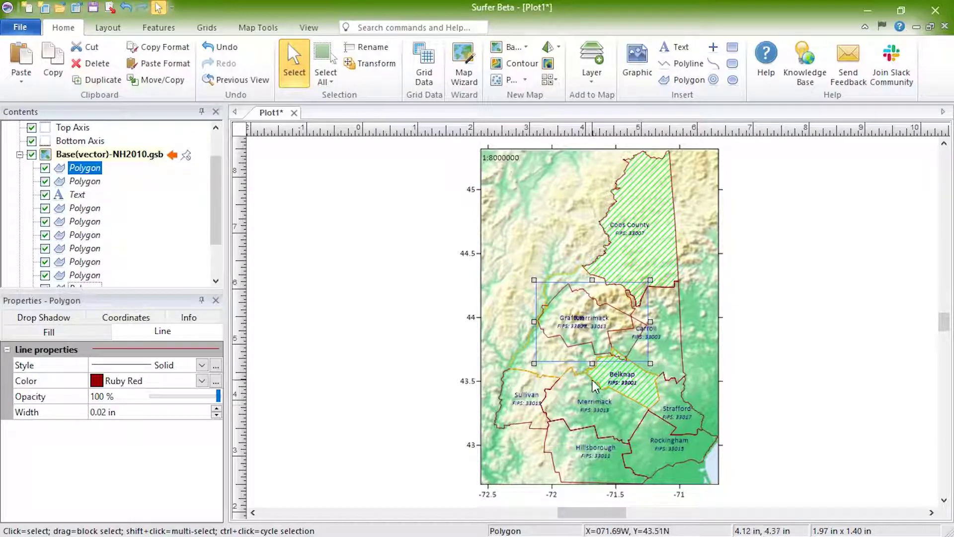
{"action": "key", "text": "ctrl+z"}
{"action": "left_click_drag", "start_coordinate": [589, 342], "coordinate": [548, 262]}
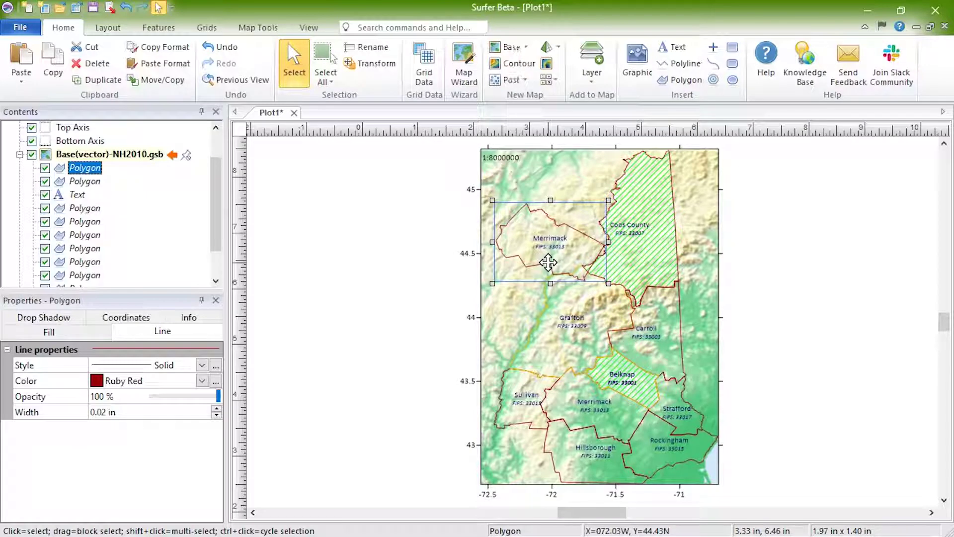
{"action": "key", "text": "Delete"}
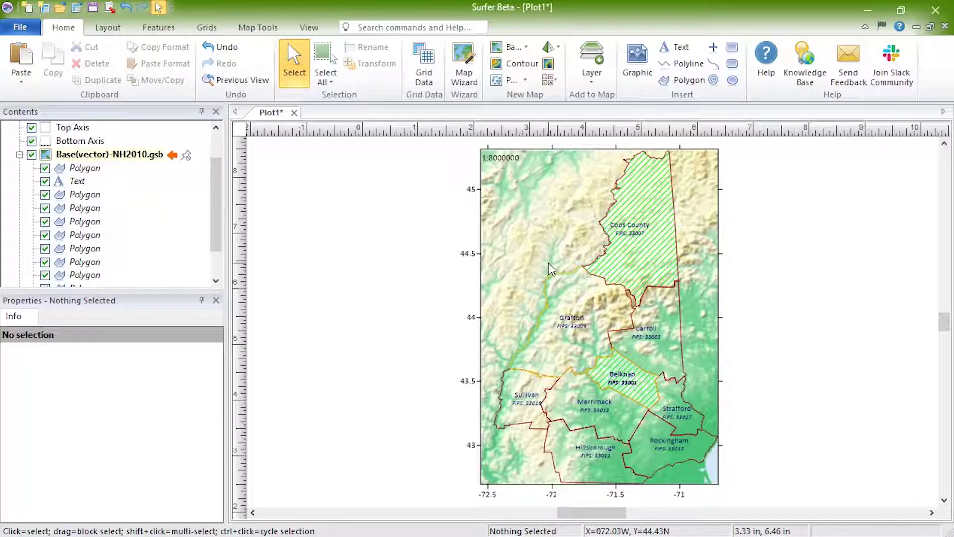
Step: Duplicate the Base(vector)-NH2010.gsb county layer
{"action": "left_click", "coordinate": [44, 156]}
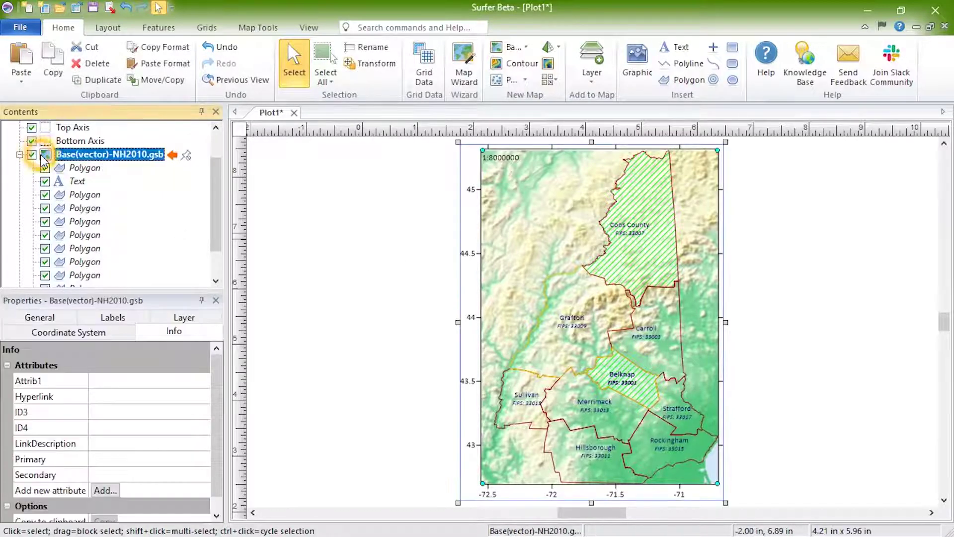
{"action": "left_click", "coordinate": [114, 84]}
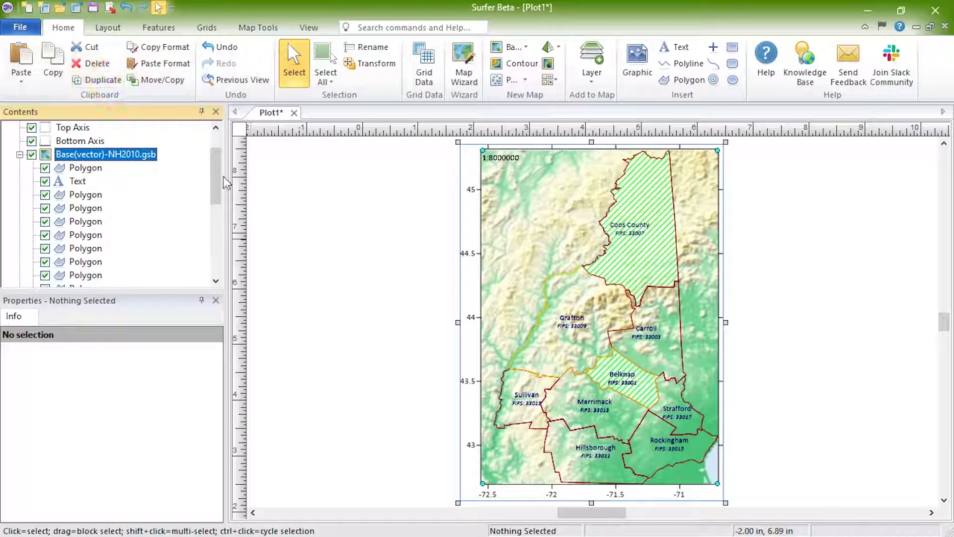
{"action": "left_click_drag", "start_coordinate": [219, 187], "coordinate": [224, 210]}
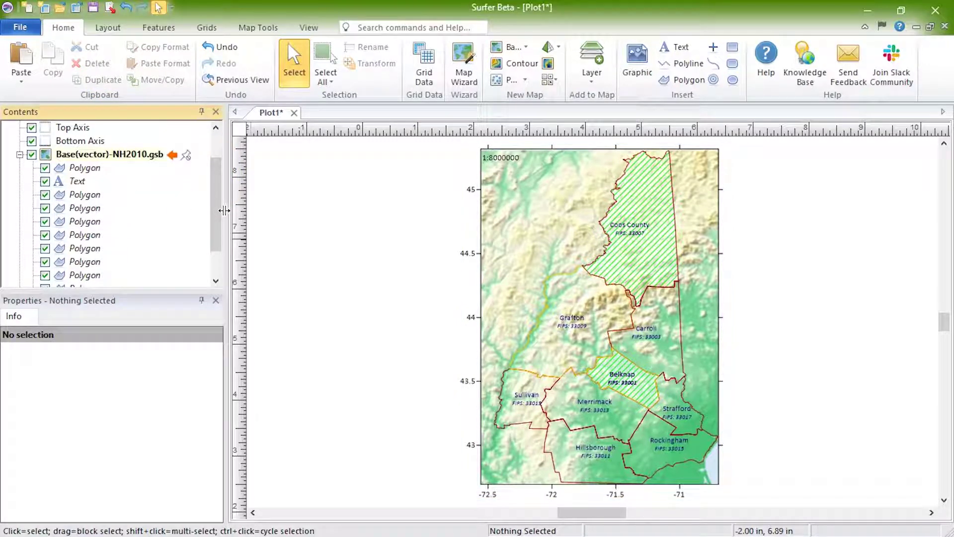
Step: Combine the Sullivan and Carroll county polygons into a single polygon
{"action": "left_click", "coordinate": [159, 28]}
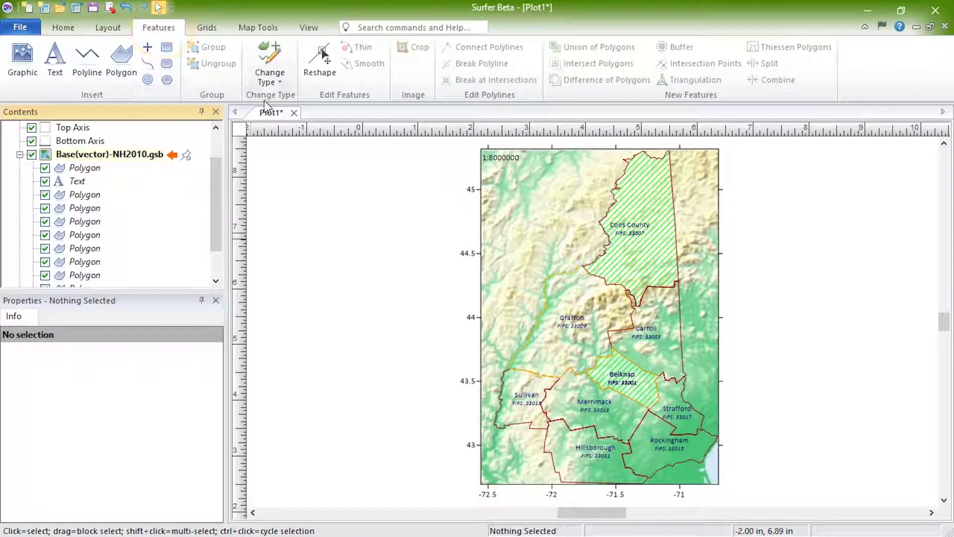
{"action": "left_click", "coordinate": [280, 82]}
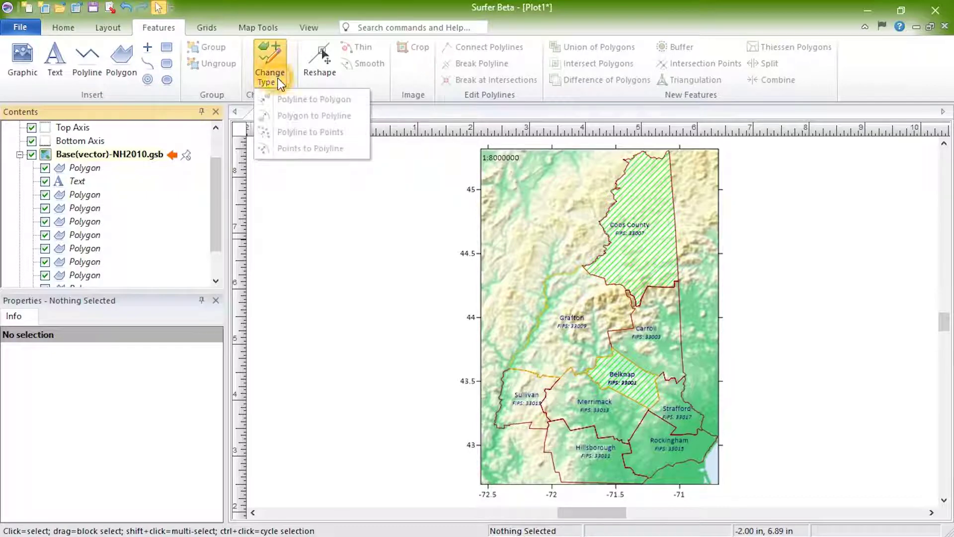
{"action": "left_click", "coordinate": [280, 82]}
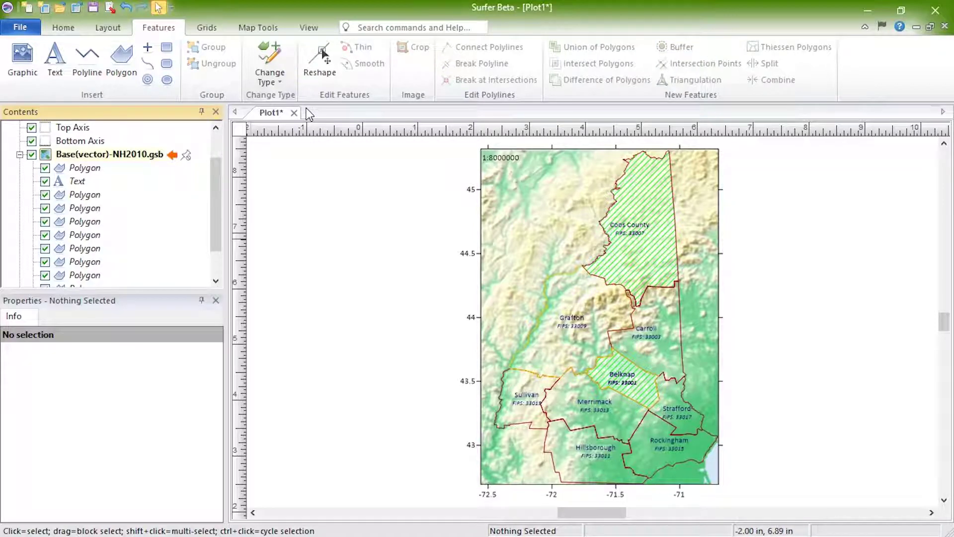
{"action": "left_click", "coordinate": [517, 404]}
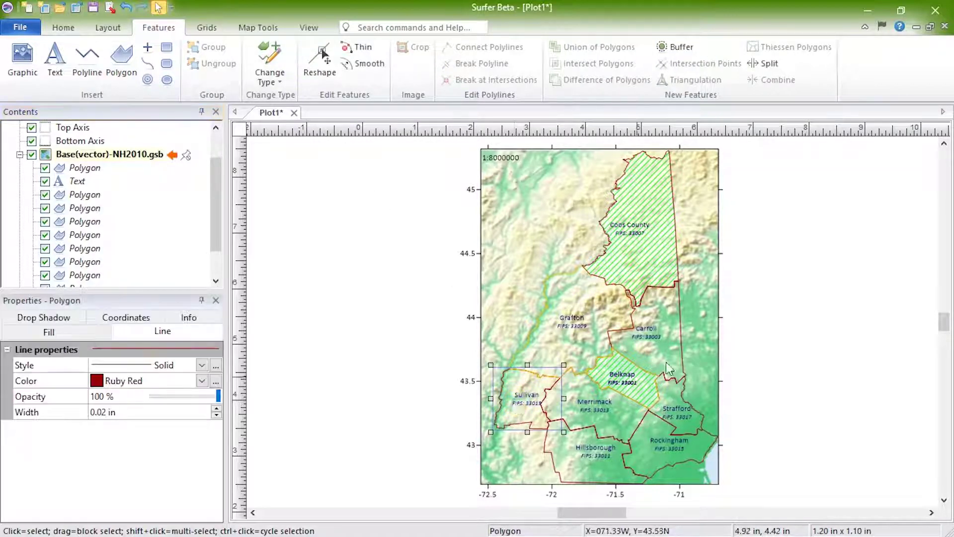
{"action": "left_click", "coordinate": [645, 328], "text": "shift"}
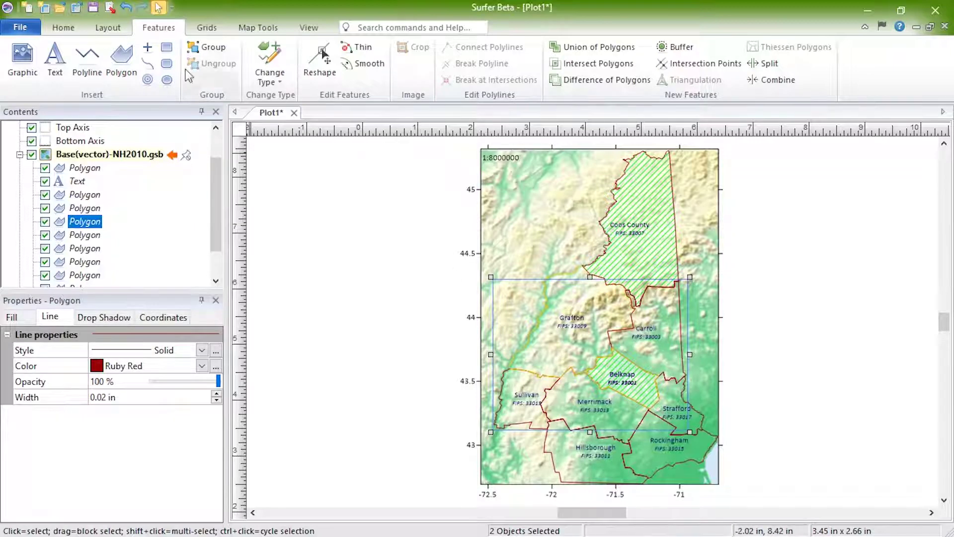
{"action": "left_click", "coordinate": [779, 81]}
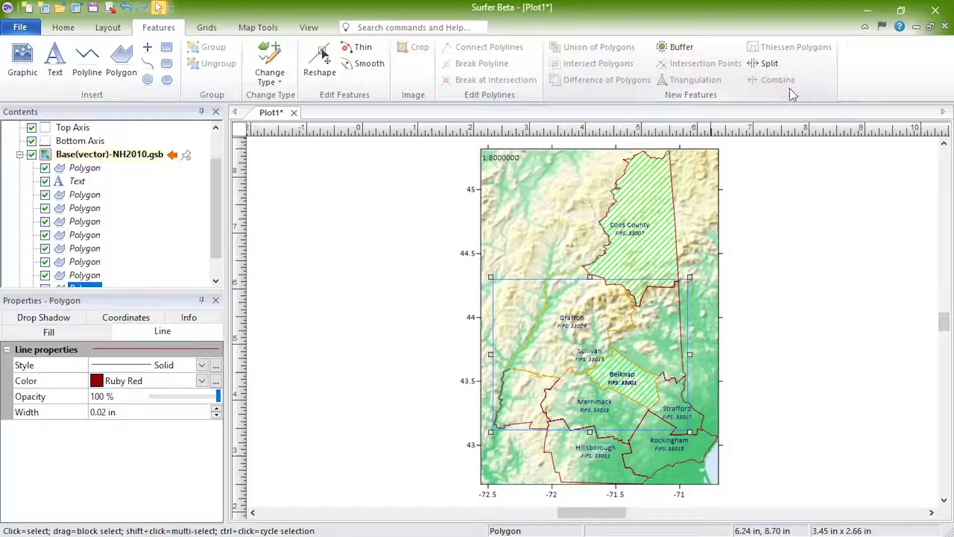
Step: Fill the merged Sullivan–Carroll polygon with solid Red
{"action": "left_click", "coordinate": [748, 433]}
{"action": "left_click", "coordinate": [518, 401]}
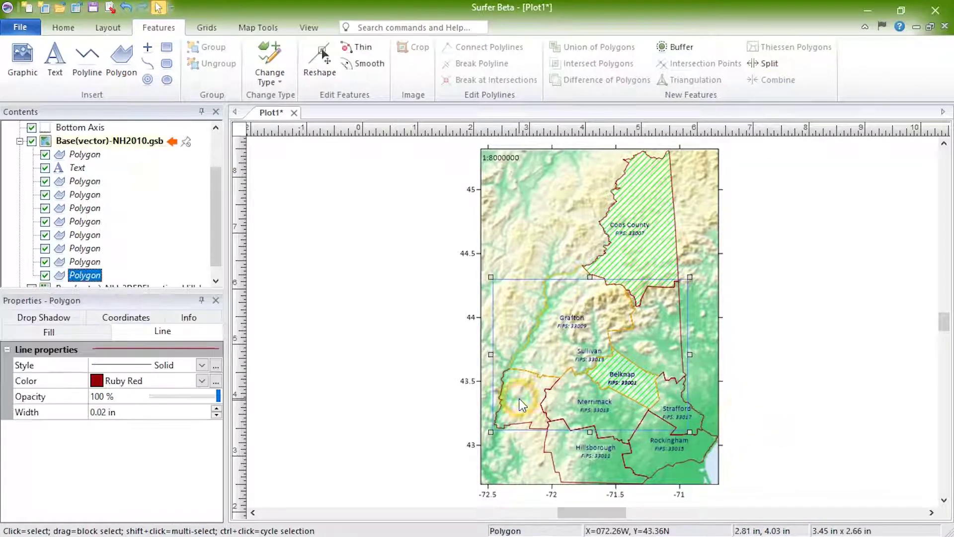
{"action": "left_click", "coordinate": [82, 332]}
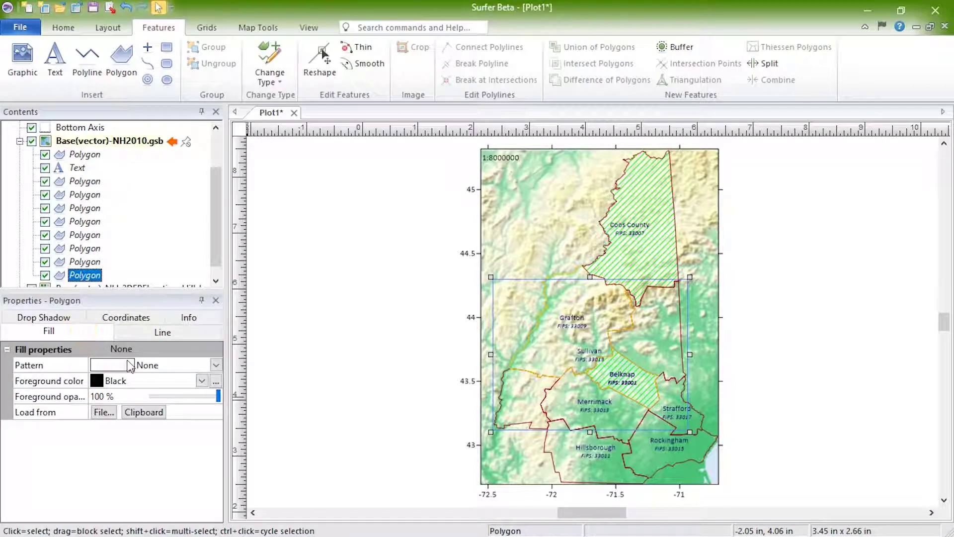
{"action": "left_click", "coordinate": [202, 381]}
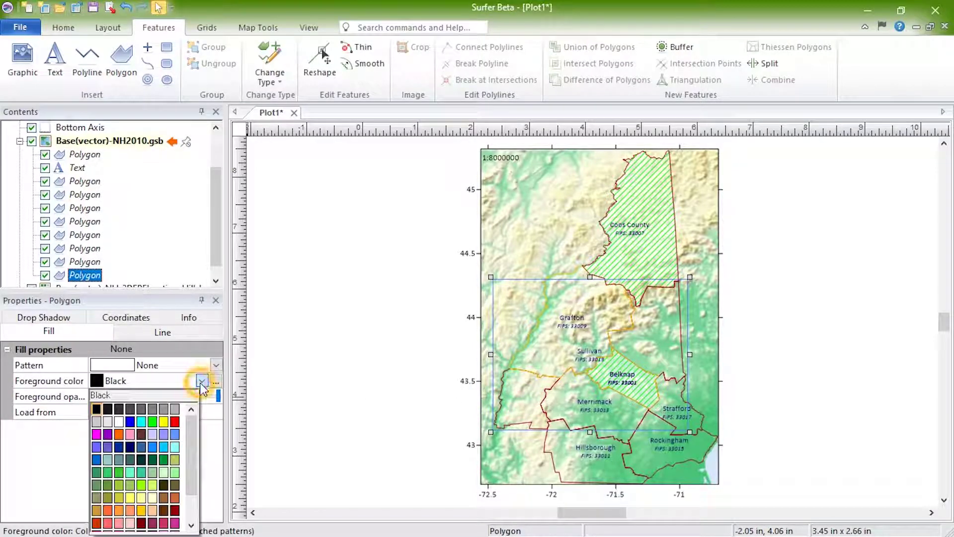
{"action": "left_click", "coordinate": [175, 422]}
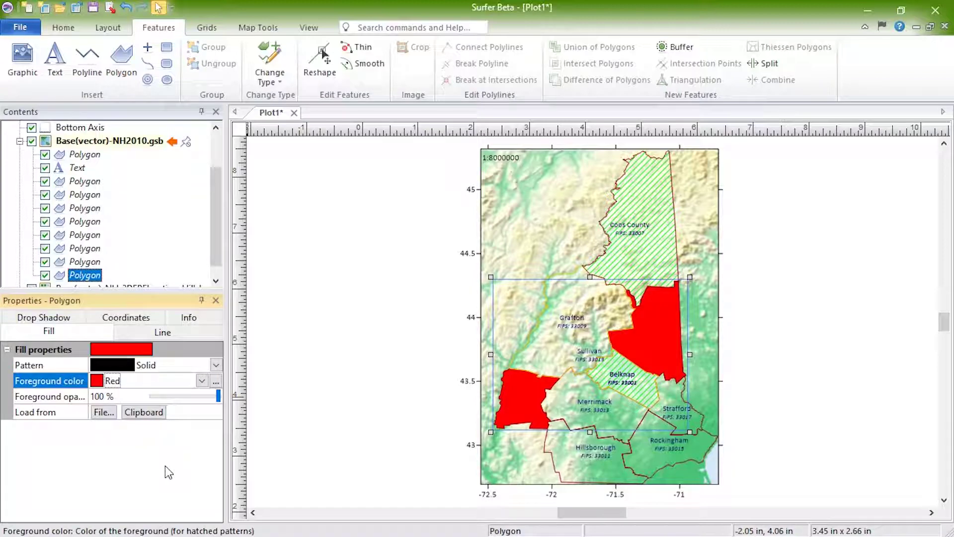